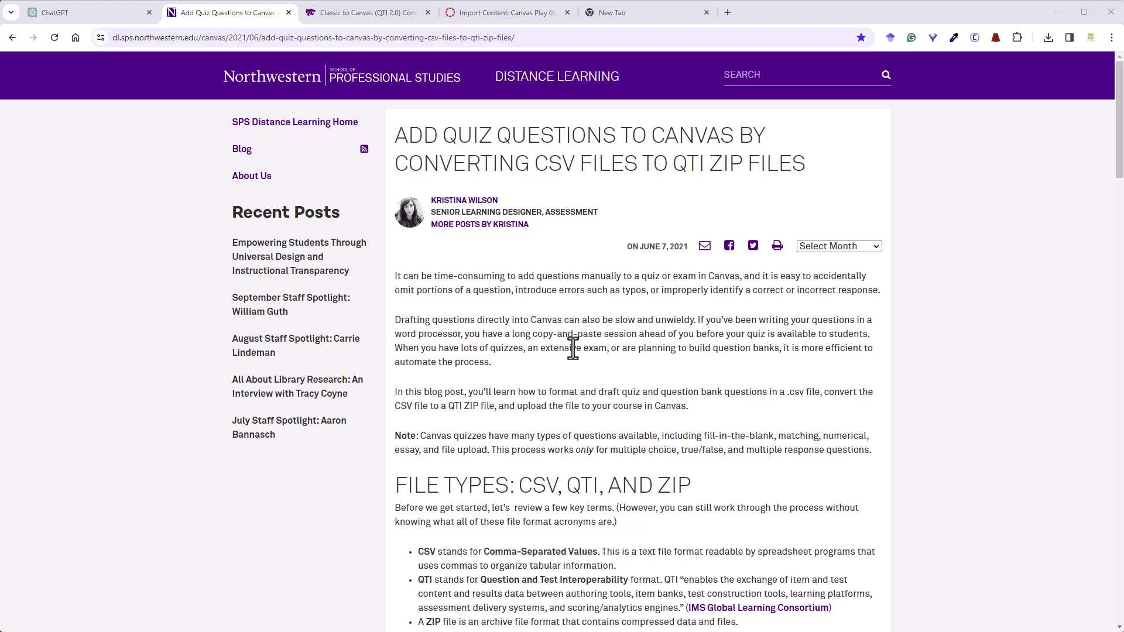
Ask ChatGPT for ten random 1-point multiple-choice and true/false questions on the Methodology of Teaching Computer Application Technology at 4th year degree level
left_click(366, 12)
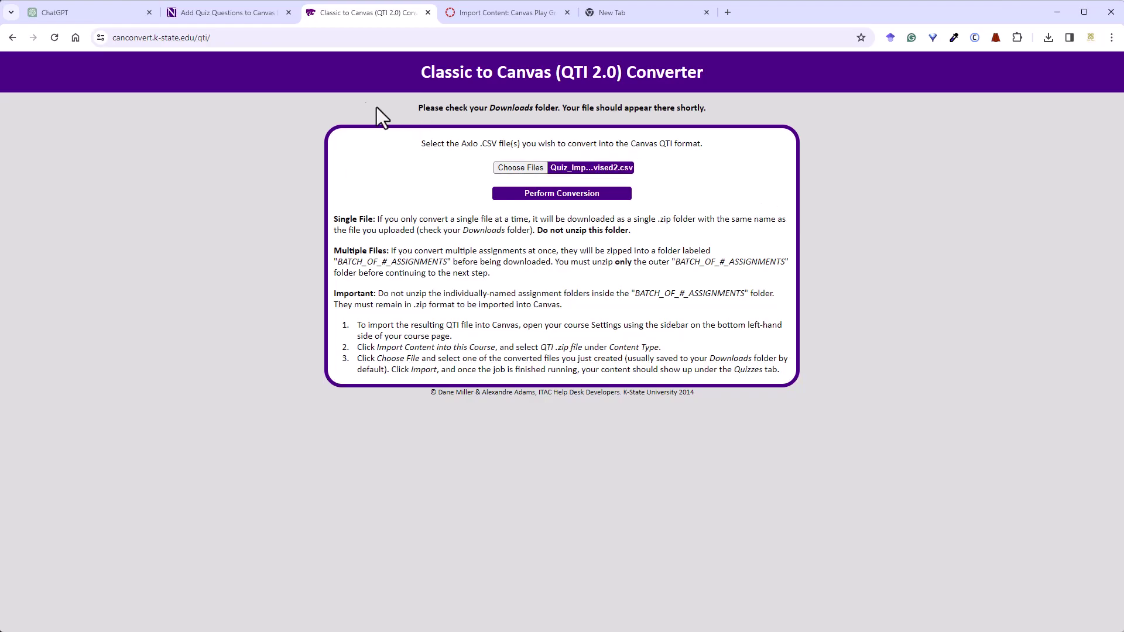
left_click(103, 13)
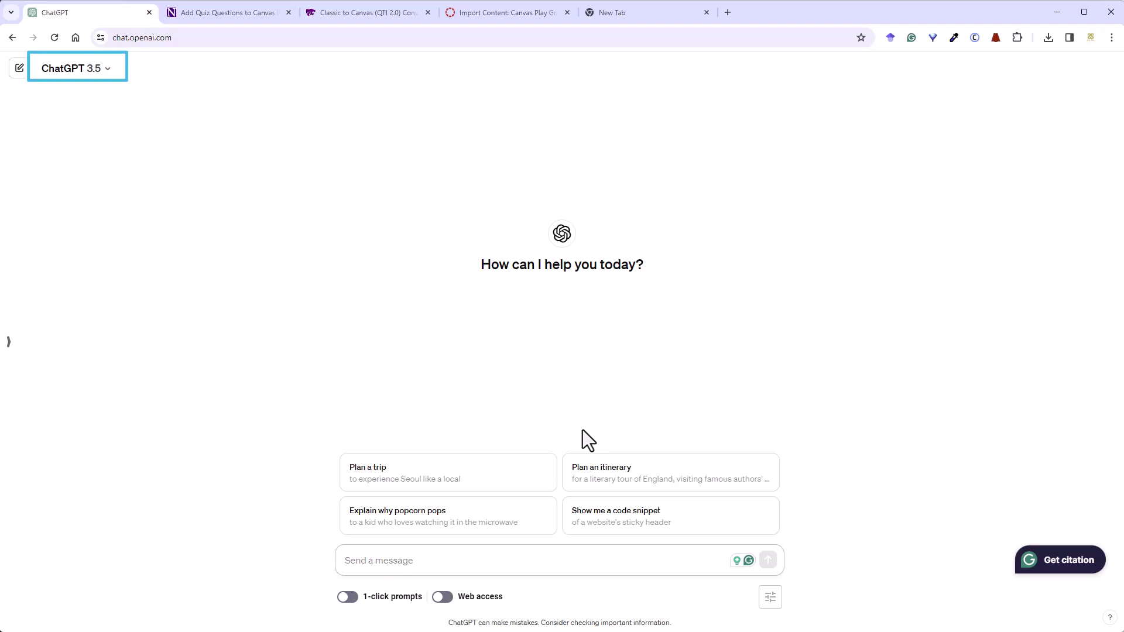
type("Create ten random multiple-choice, and true/false questions worth 1 point each. The topic should be on the Methodology of Teaching Computer Application Technology, at a 4th year degree level.")
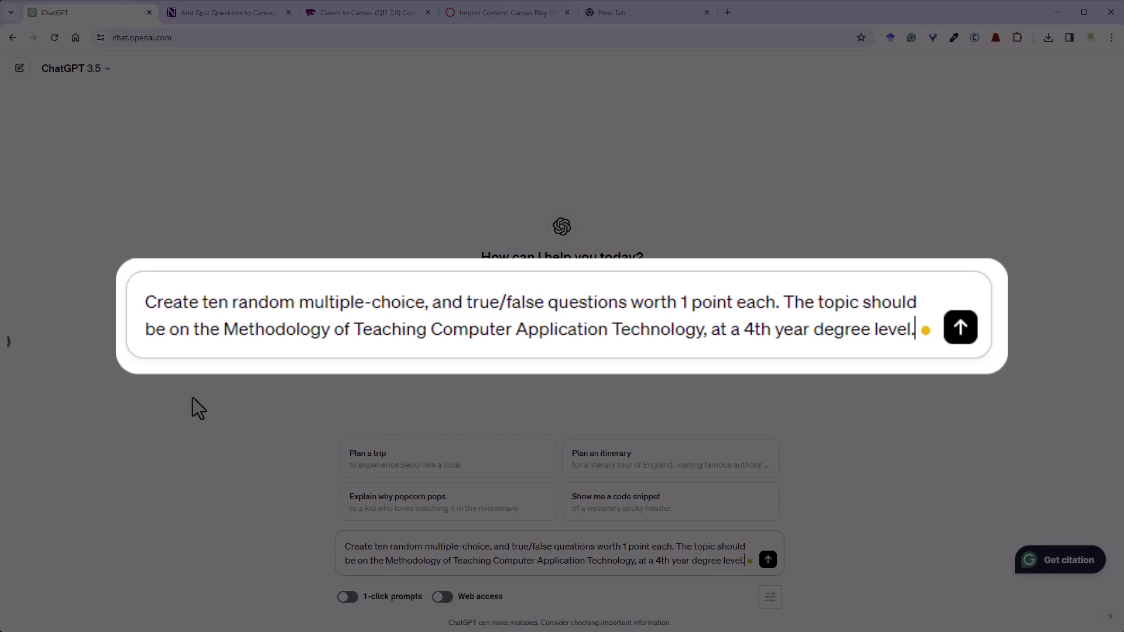
key("Return")
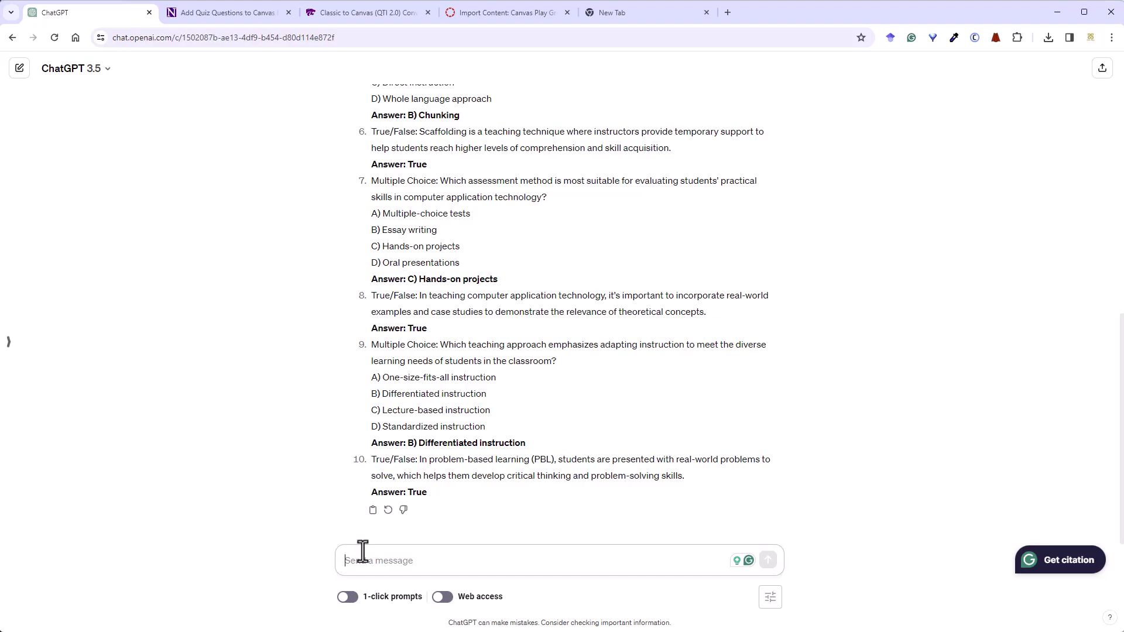
Compose a prompt for ten random 1-point multiple-choice and true/false questions based on the extract below, and paste the IT and CAT extract beneath it
type("Create ten random multiple-choice, and true/false questions worth 1 point each. Please use the extract below to generate the questions.")
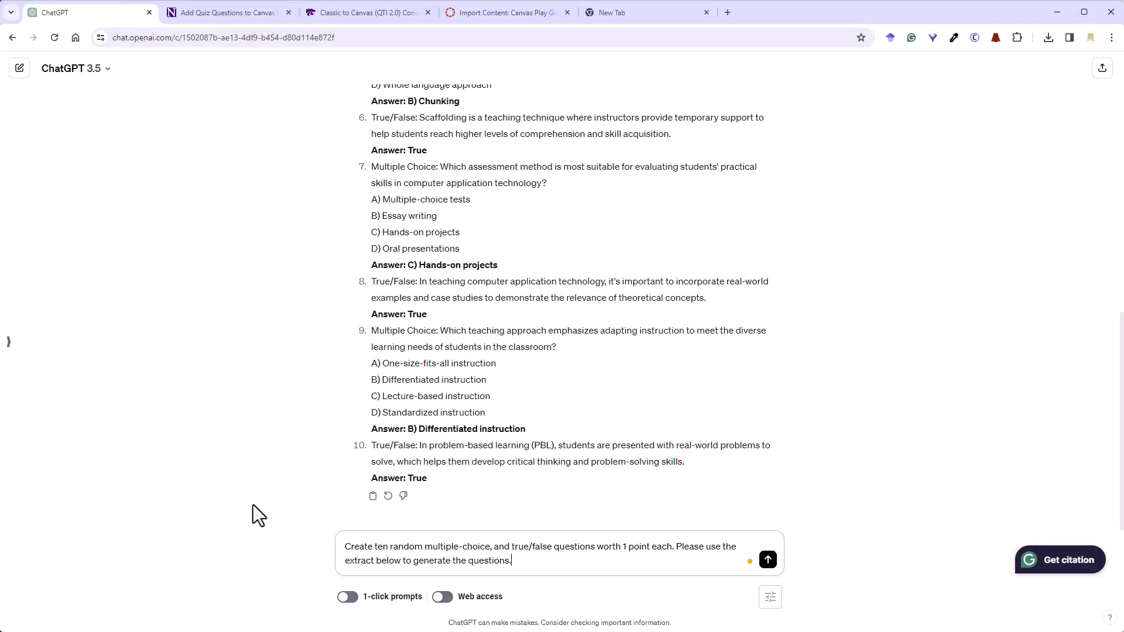
key("shift+Return")
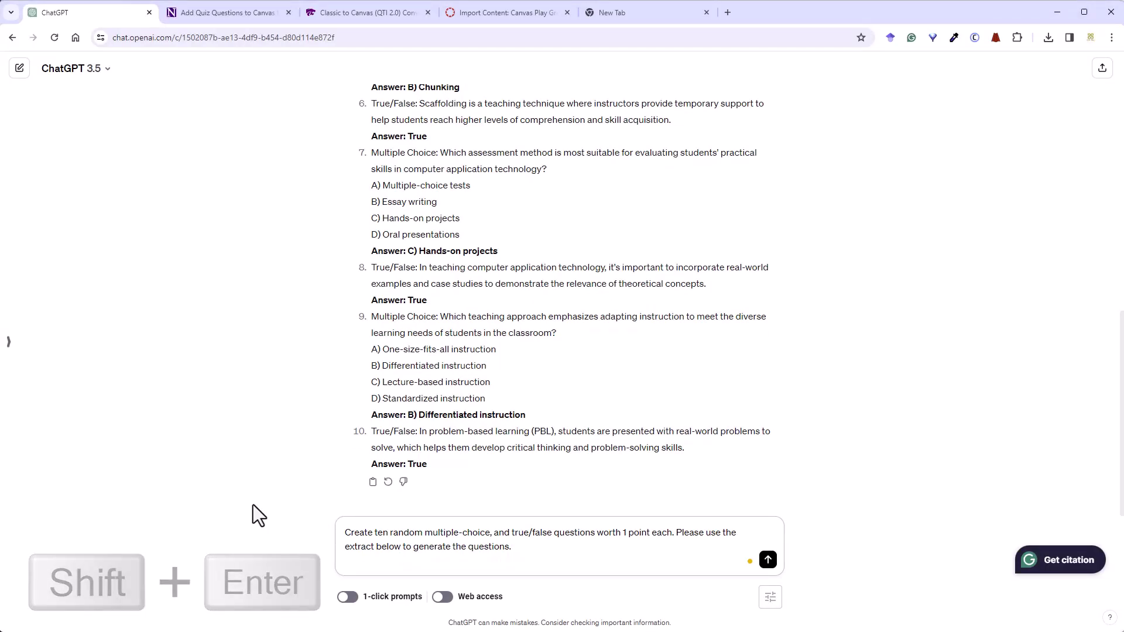
key("ctrl+v")
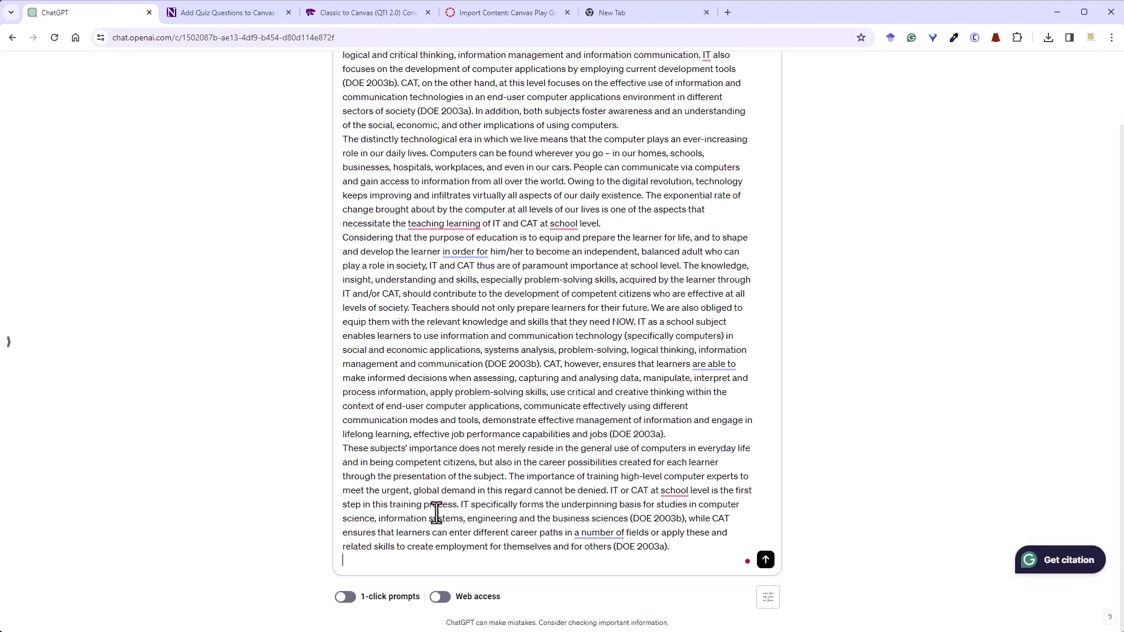
scroll(436, 512, "up", 2)
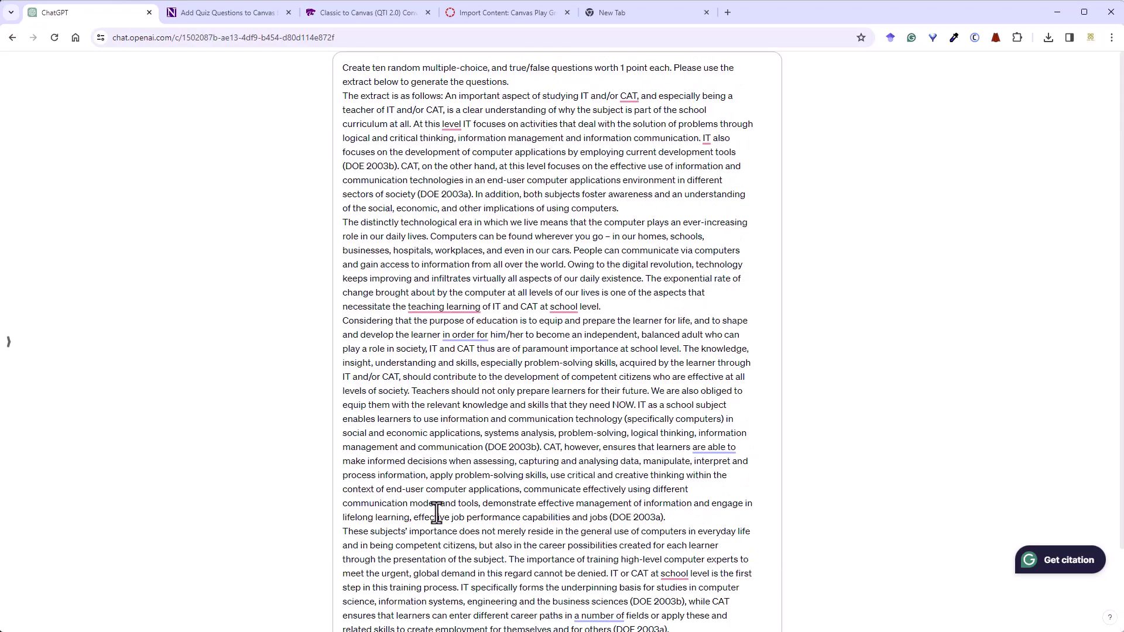
Add table instructions for columns A–I: type (MC/TF), unused, points, question body, correct answer as 1–4 or 1/0, and answer choices; submit the prompt
key("shift+Return")
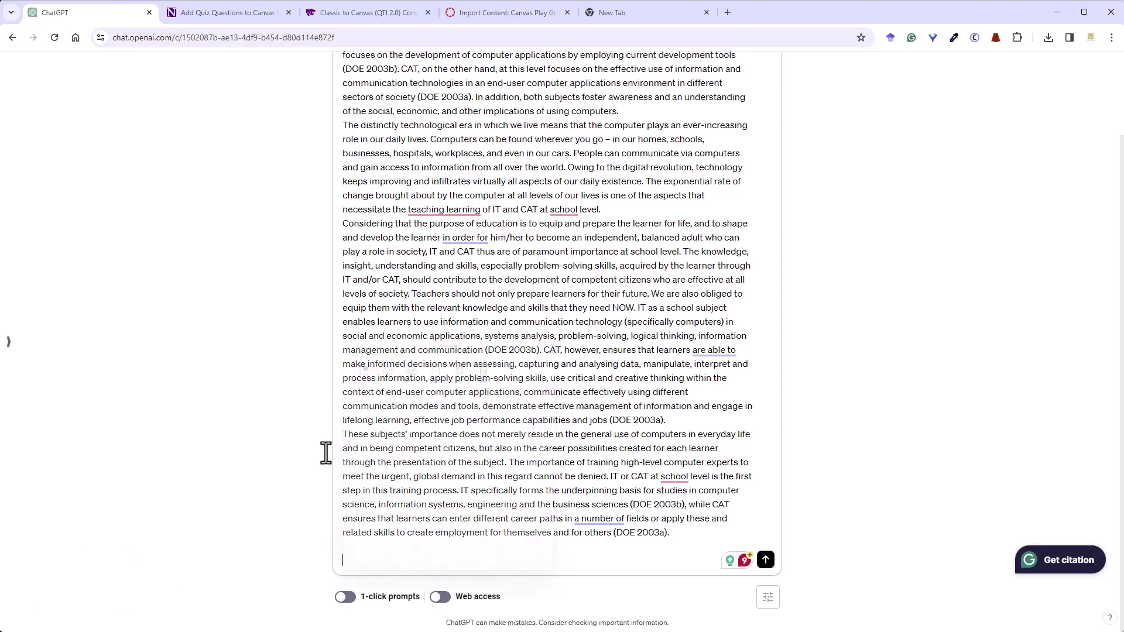
type("Format the quiz into a table with the following format: Column A is the type of question: MC (multiple choice), and TF (true/false). Column B is not used but must be there. Column C is the point value of the questions. Column D is the question body. Column E is the correct answer, use the numbers 1-4 to indicate this. The numbers 1-4 each correspond to one of the possible answers listed in columns F-I. Use 1 to indicate a, 2 to indicate b, 3 to indicate c, 4 to indicate d. For true/false questions, 1 is true and 0 is false. Clear any unused cells. All questions and answers must be accurate and not fabricated. Columns F-I are the possible answer choices. You can have 2 or more.")
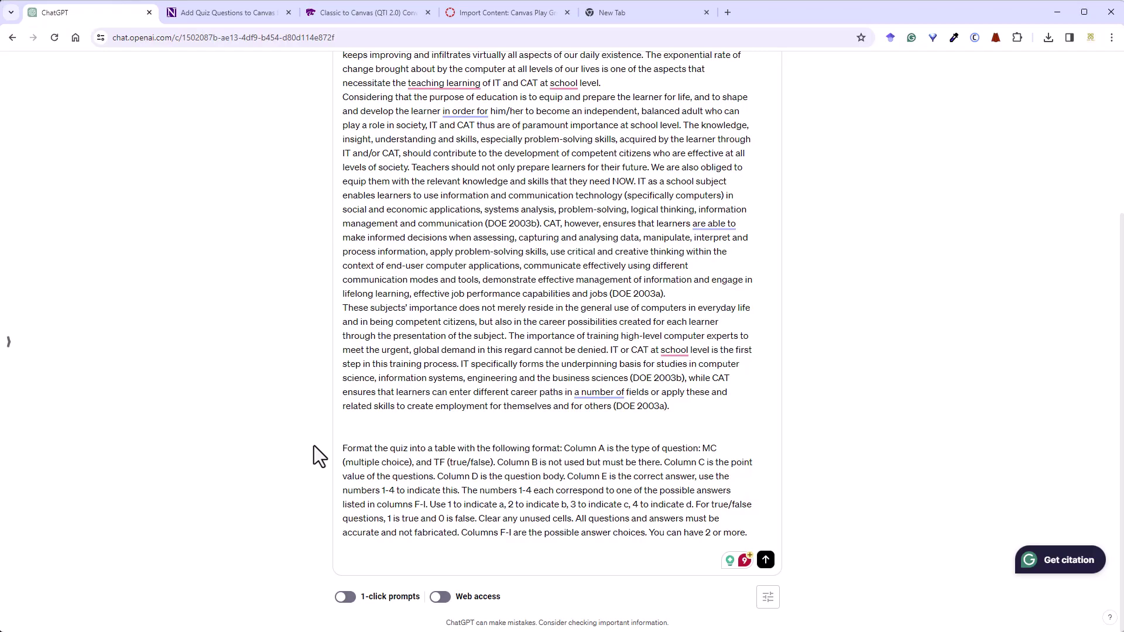
key("Return")
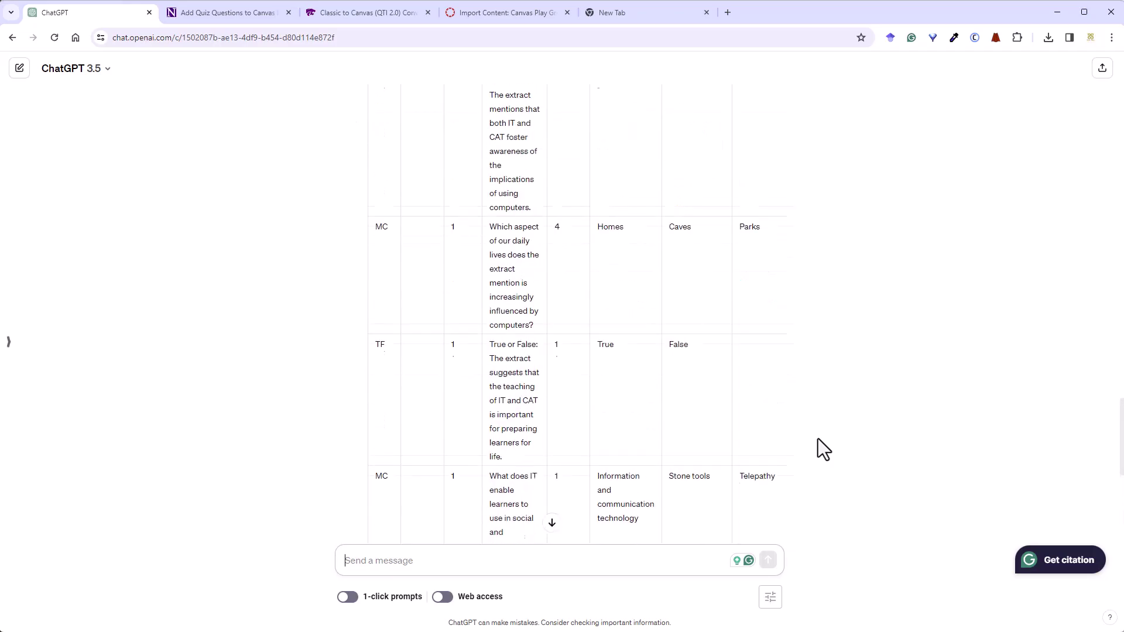
Copy all question rows of the generated quiz table, leaving out the header row
scroll(719, 406, "up", 6)
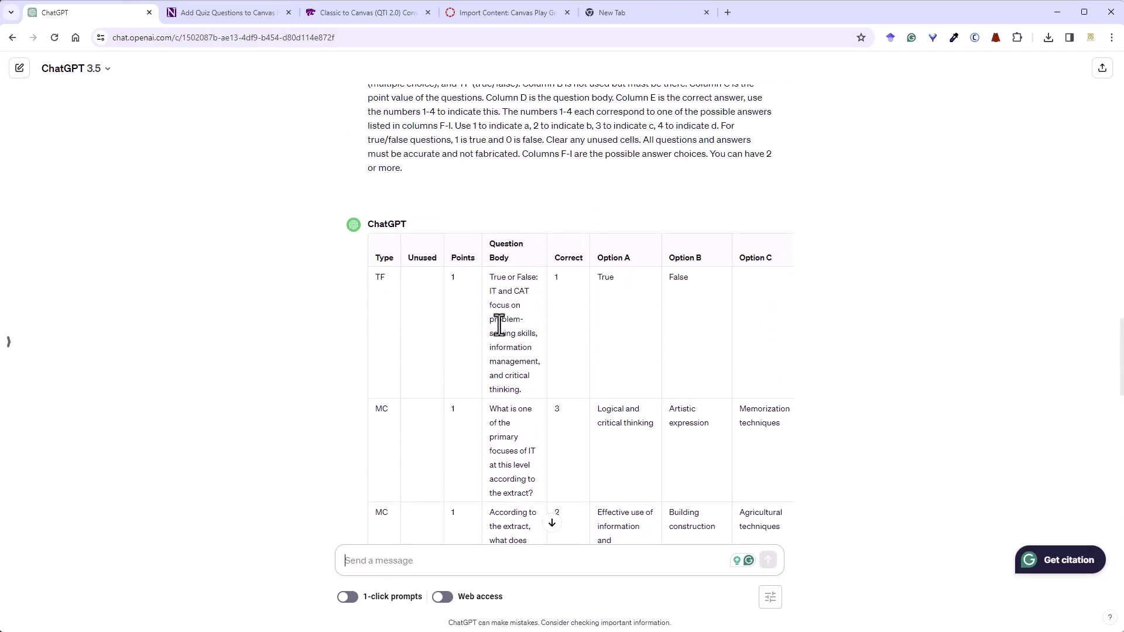
double_click(379, 278)
left_click_drag(447, 279, 701, 293)
left_click_drag(785, 298, 787, 468)
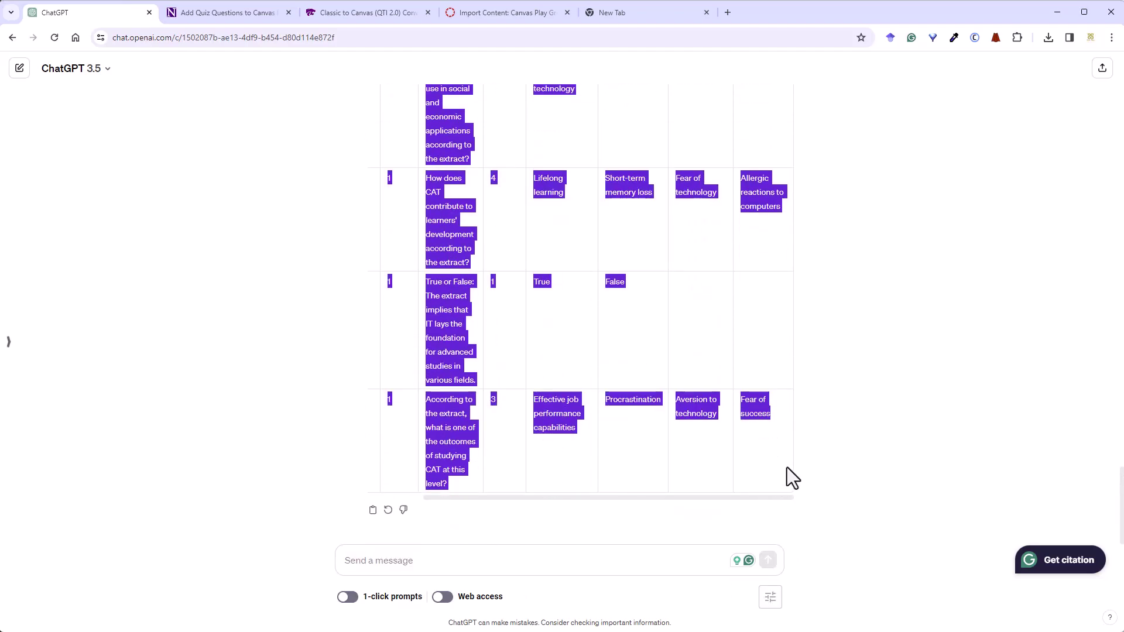
right_click(763, 401)
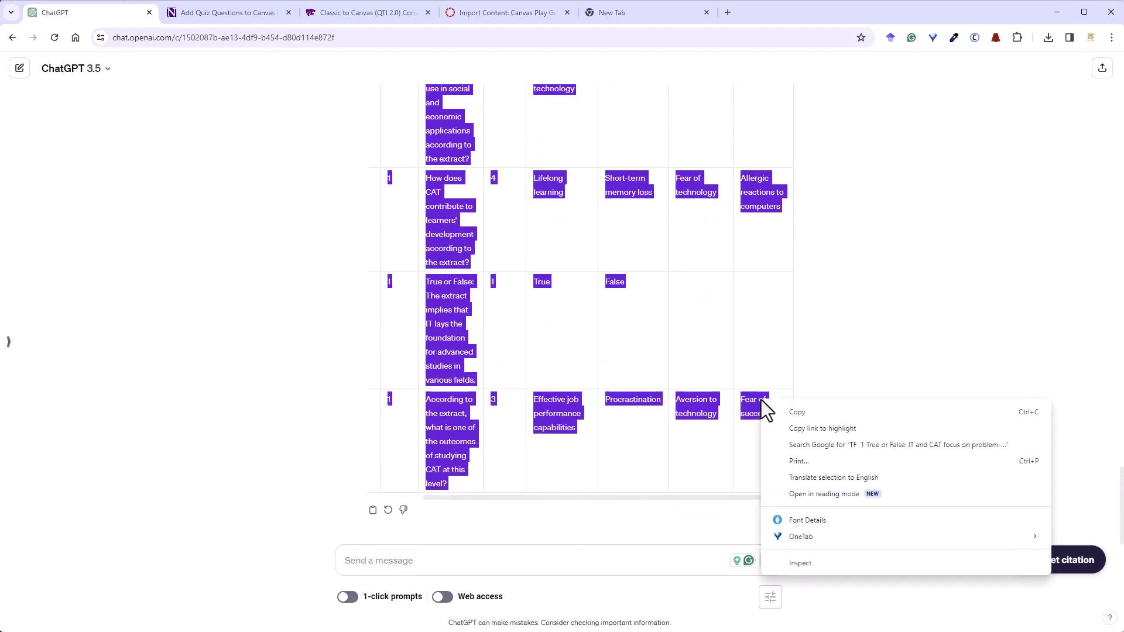
left_click(805, 412)
Switch to Excel and paste the quiz rows into Quiz_Import_Example_Revised2.csv from cell A1, matching the destination formatting
key("alt+Tab")
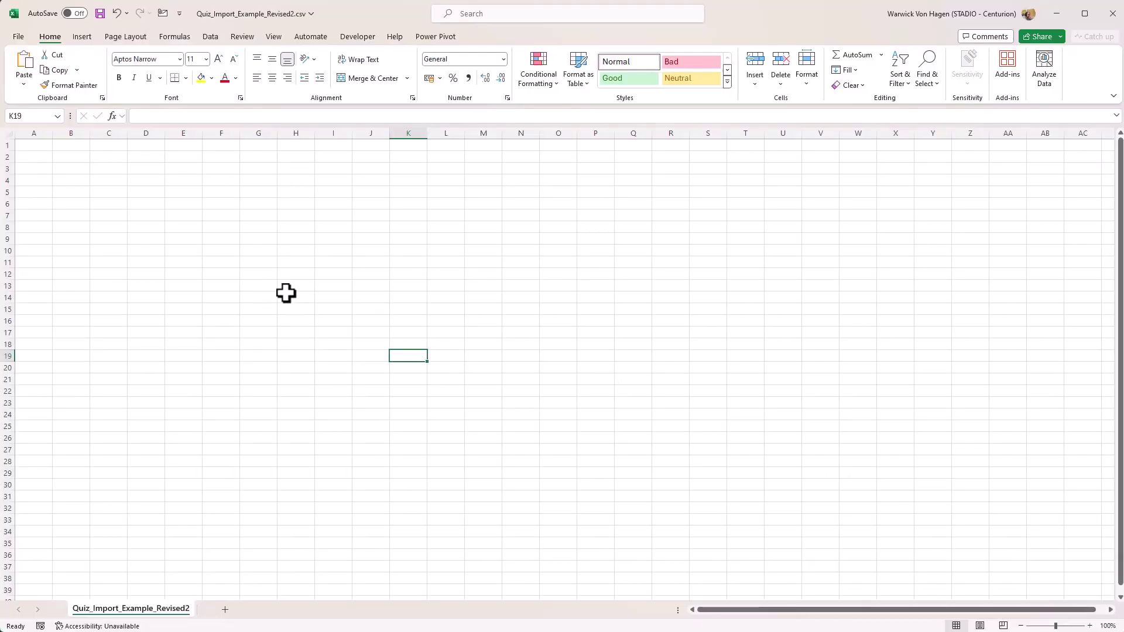
left_click(30, 148)
right_click(32, 146)
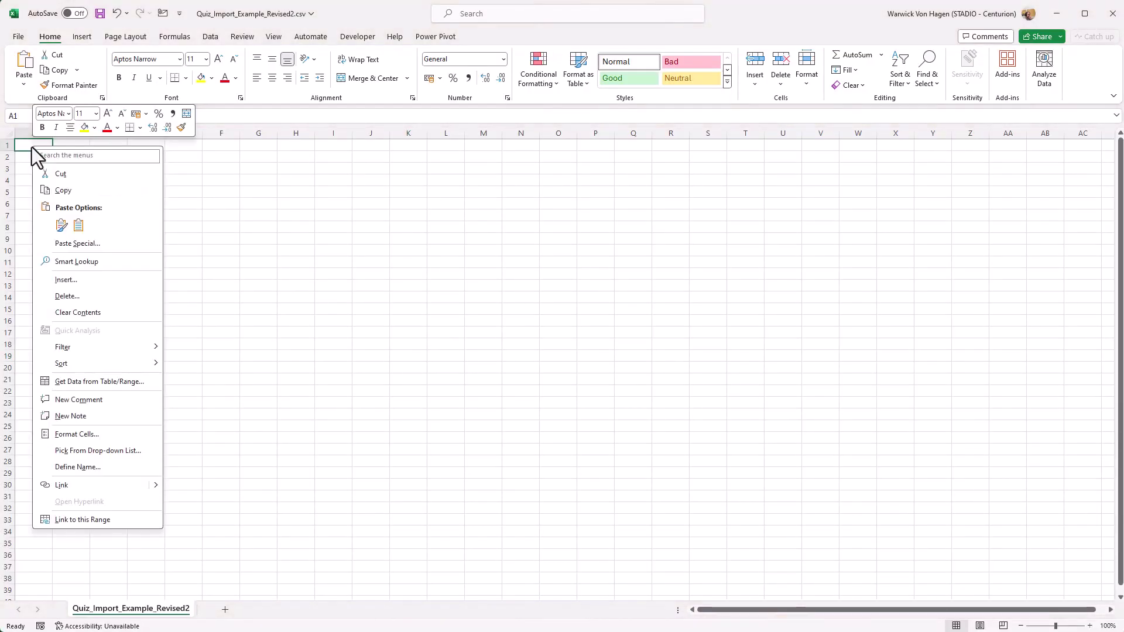
left_click(80, 228)
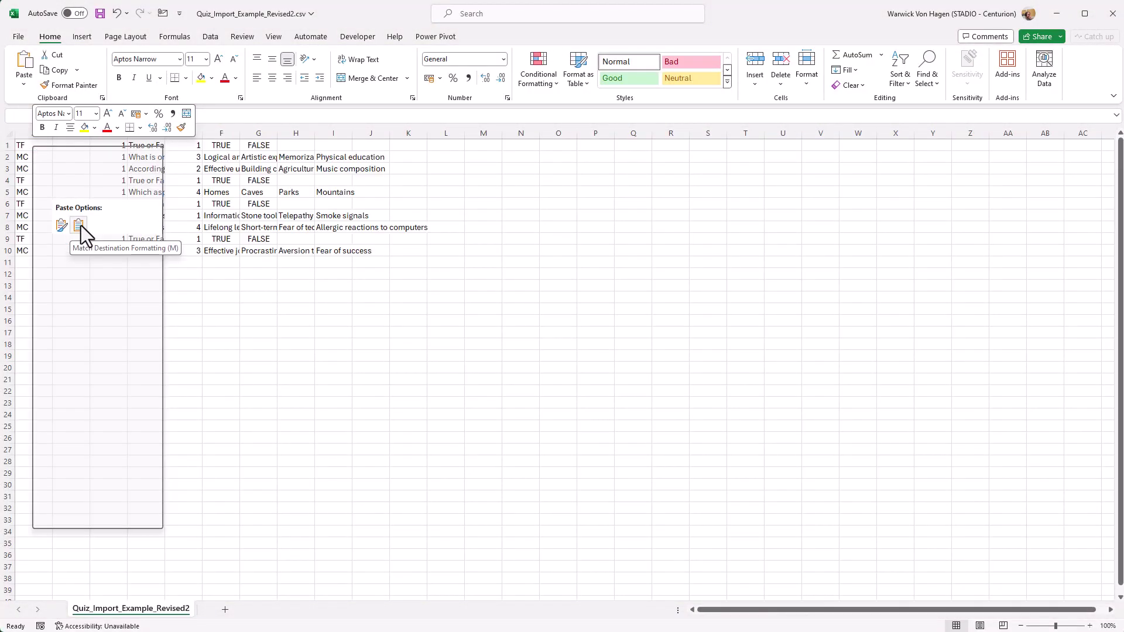
left_click(232, 296)
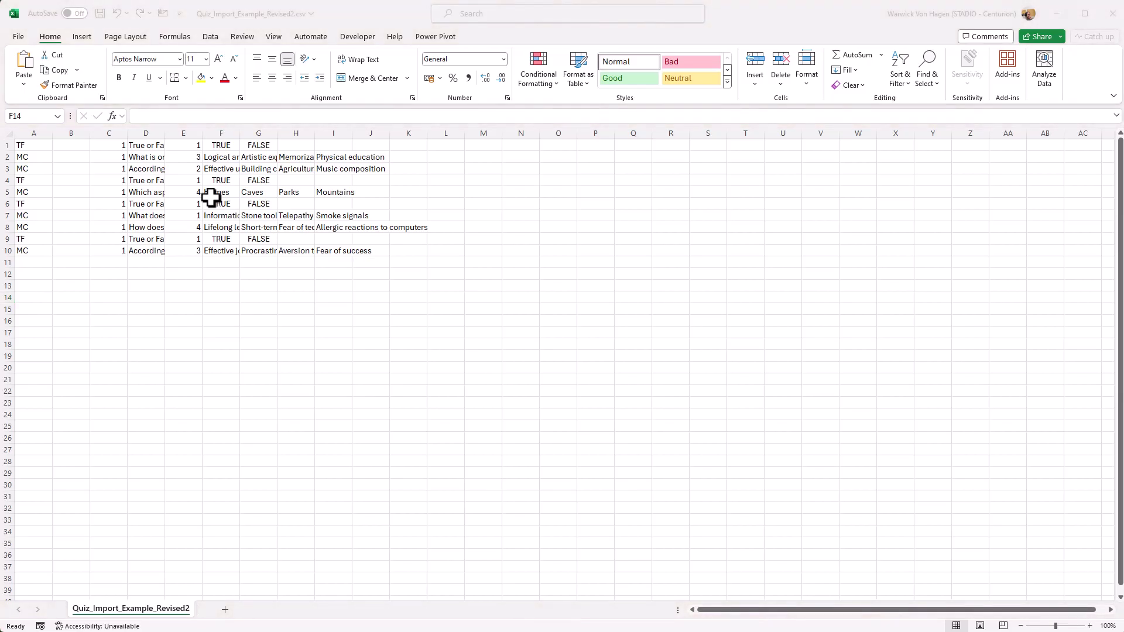
Switch to the browser and review the Northwestern article's section on the CSV template and its column format
key("alt+Tab")
left_click(231, 12)
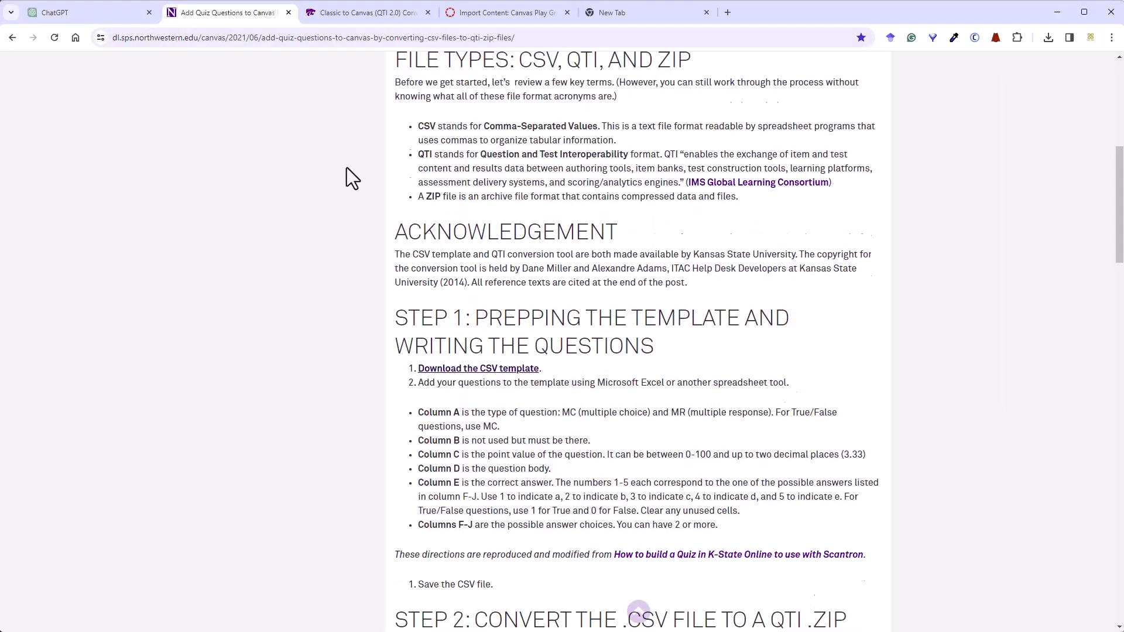
scroll(346, 168, "up", 10)
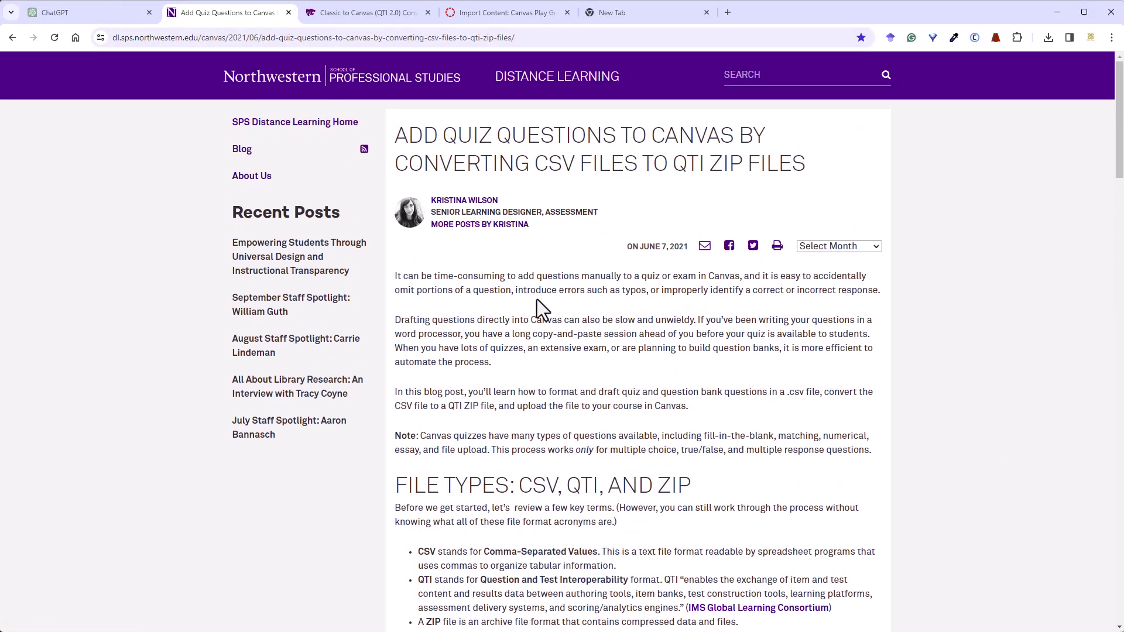
scroll(537, 300, "down", 5)
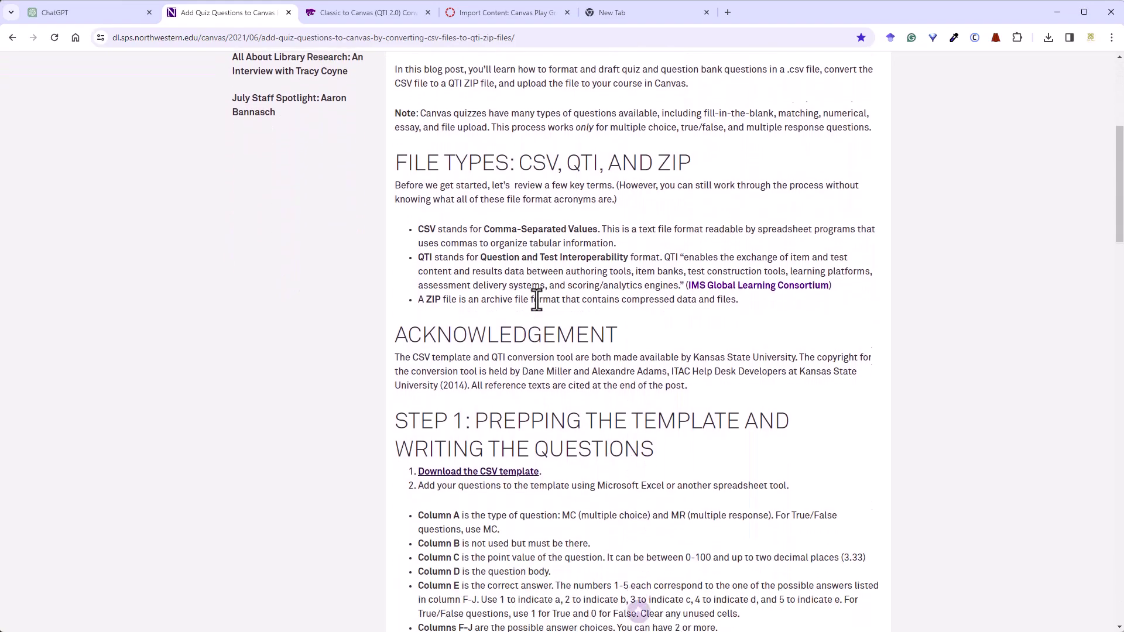
scroll(537, 299, "up", 1)
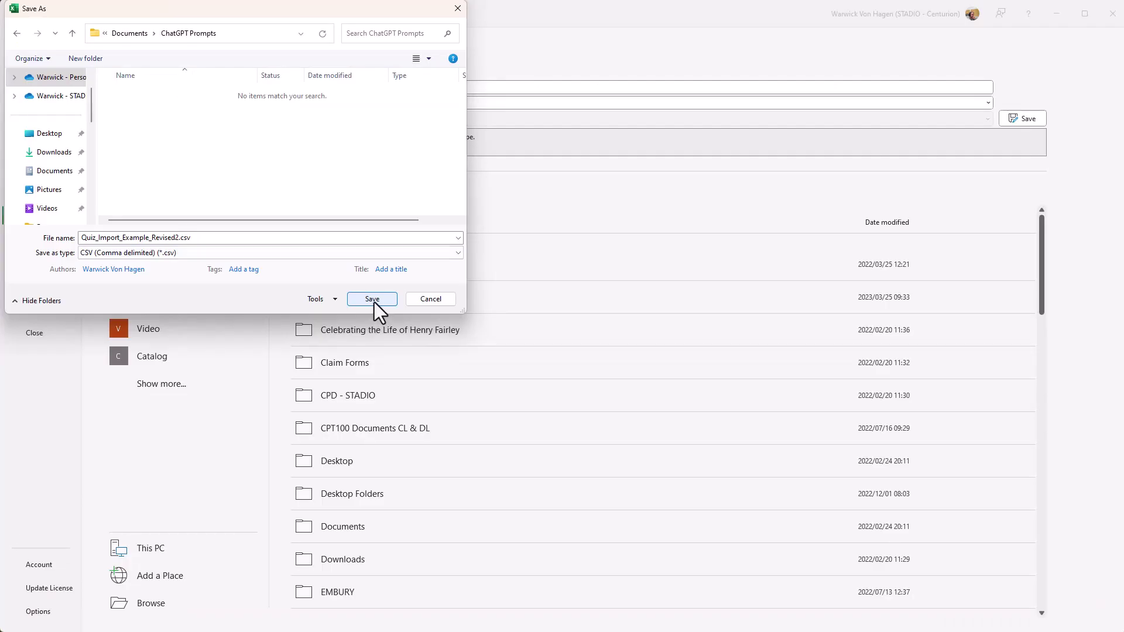
Save the quiz sheet as Quiz_Import_Example_Revised2.csv in the ChatGPT Prompts folder in comma-delimited CSV format, and close the workbook
left_click(373, 299)
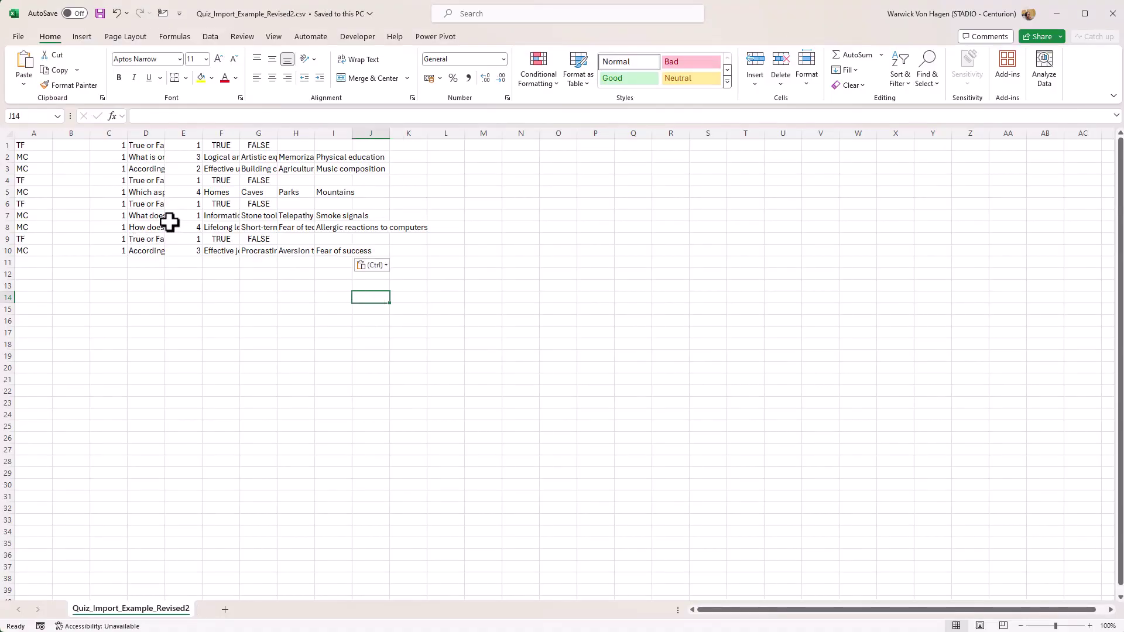
left_click(1111, 14)
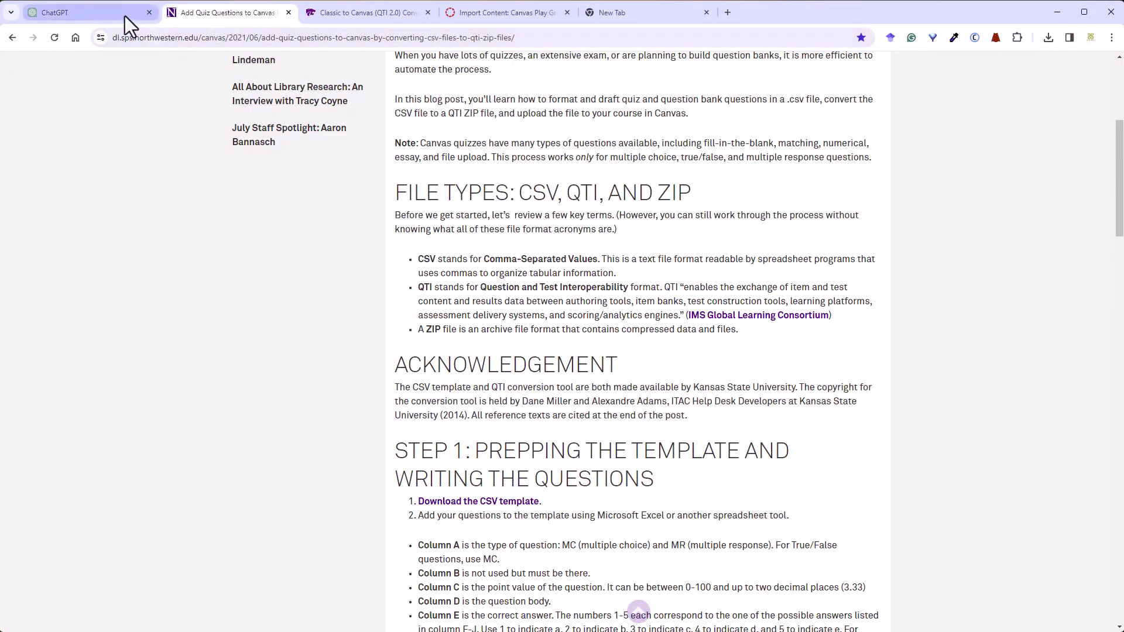
Convert Quiz_Import_Example_Revised2.csv from the ChatGPT Prompts folder in Documents to a QTI zip with the Classic to Canvas converter
left_click(320, 14)
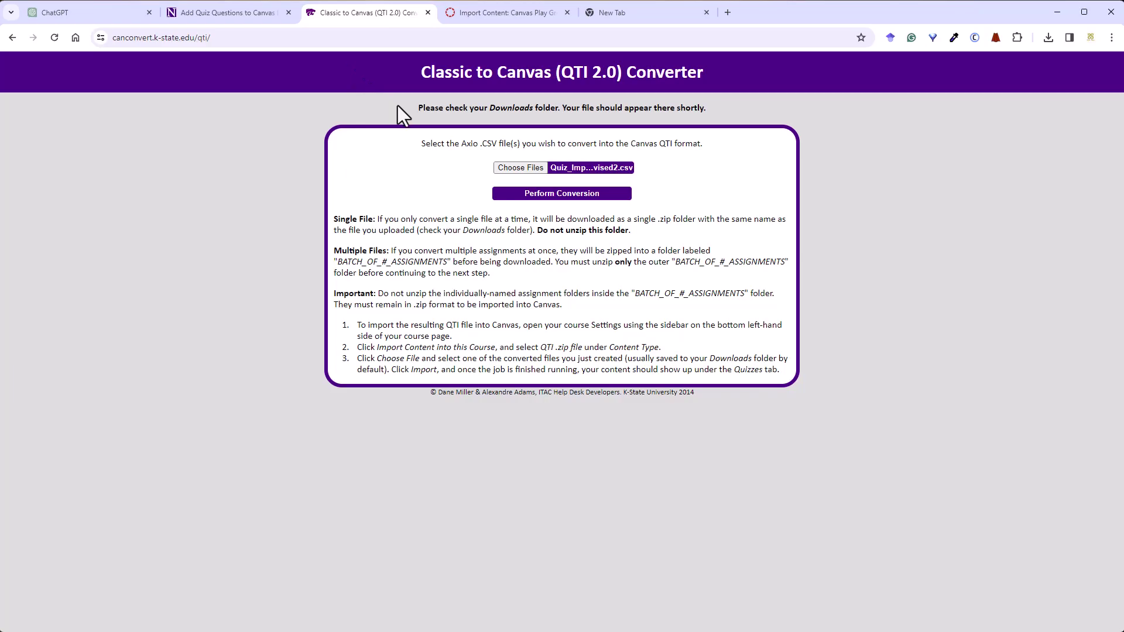
left_click(519, 170)
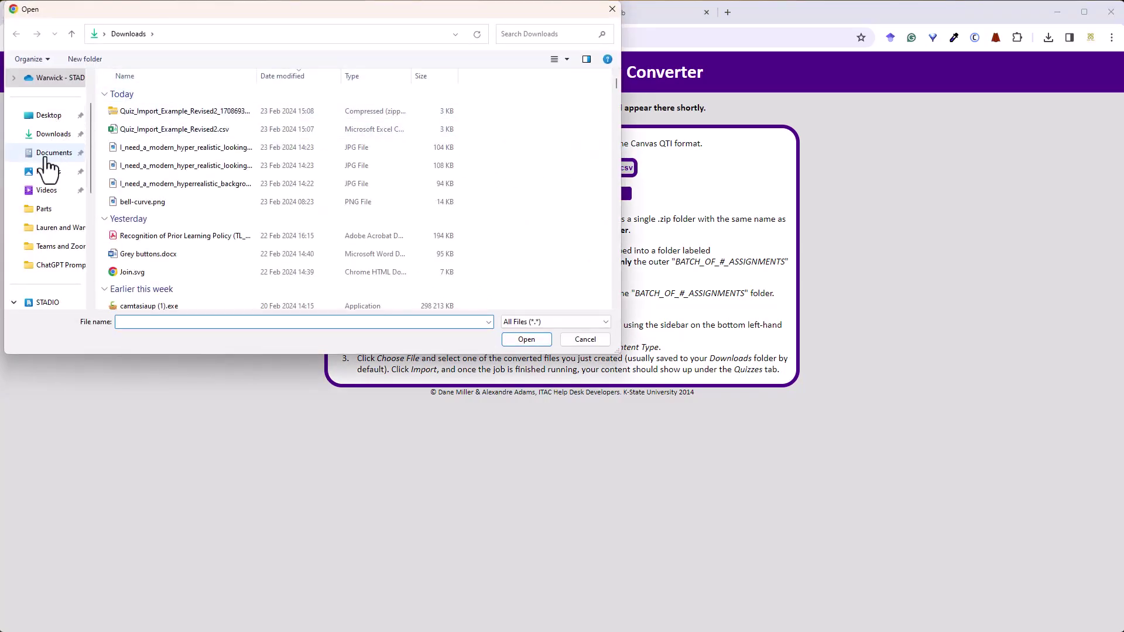
left_click(49, 153)
left_click(143, 150)
double_click(142, 150)
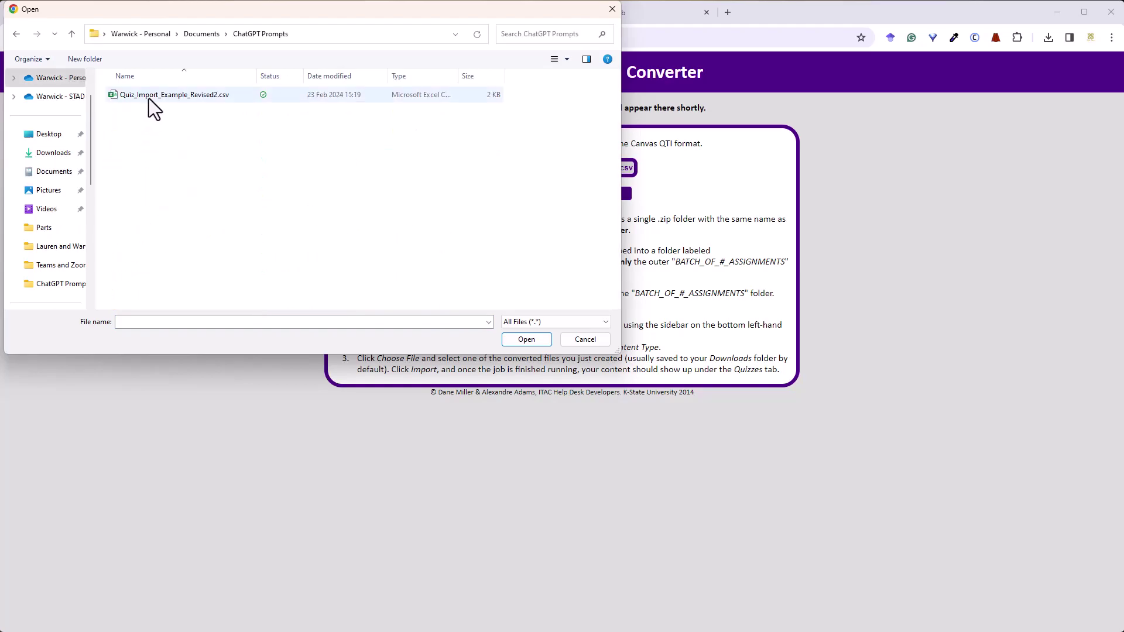
double_click(149, 96)
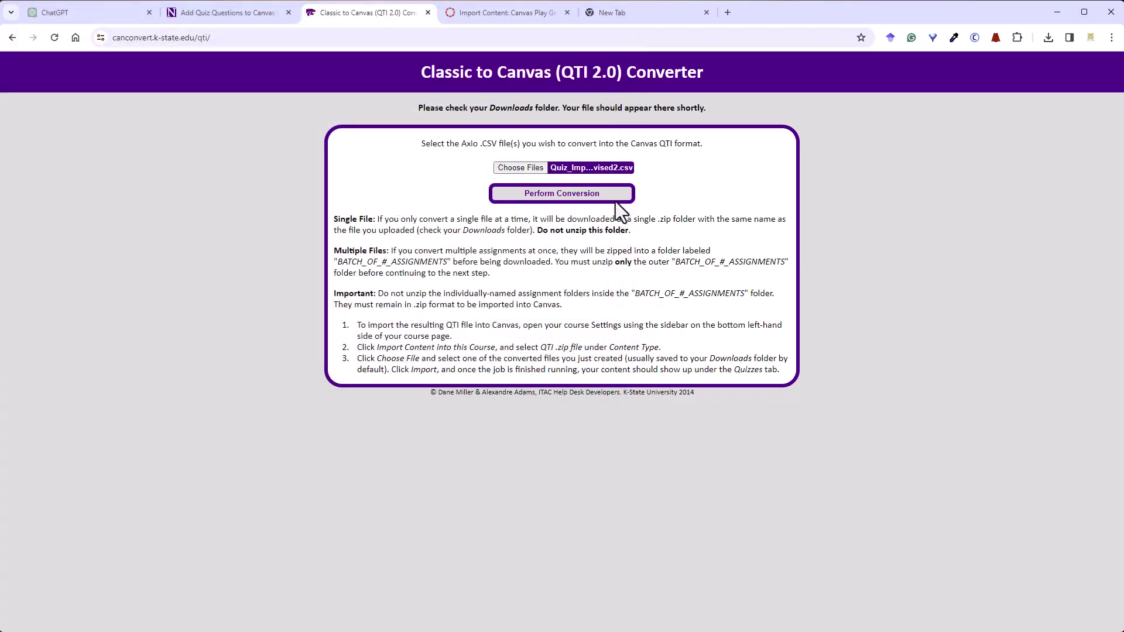
left_click(588, 194)
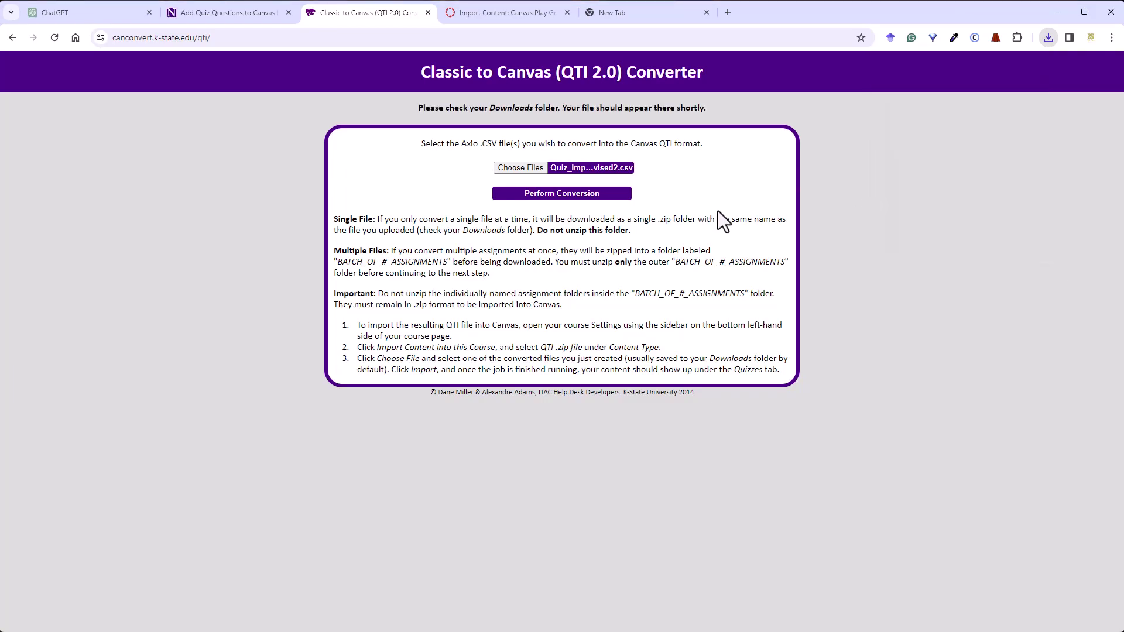
Switch to the Canvas Play Ground course and open its Import Course Content page from the course settings
left_click(491, 16)
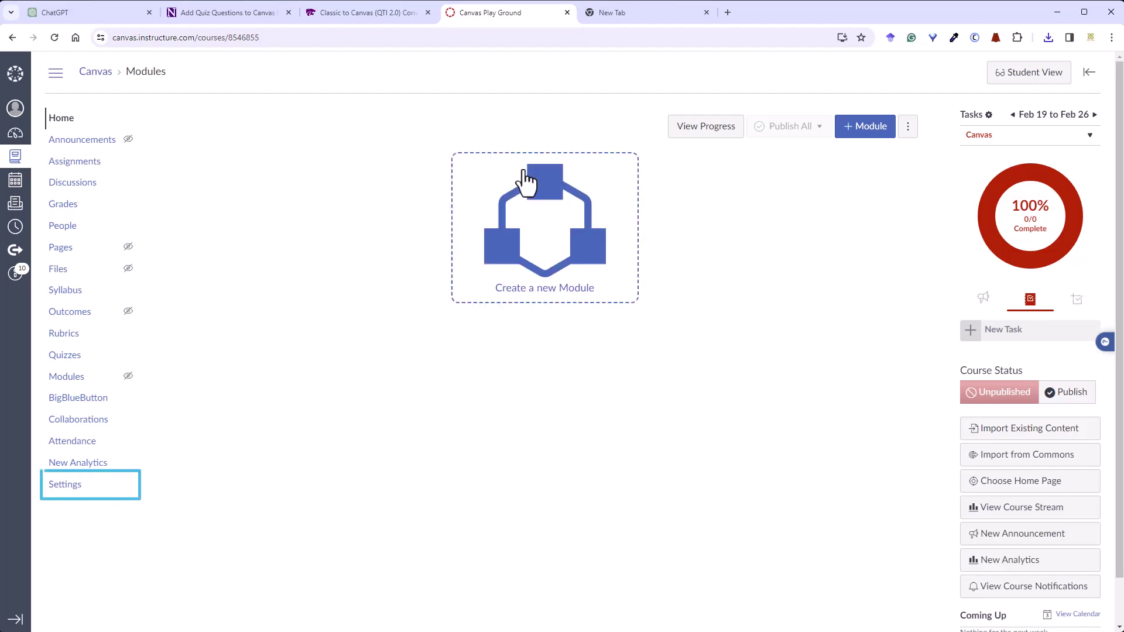
left_click(77, 492)
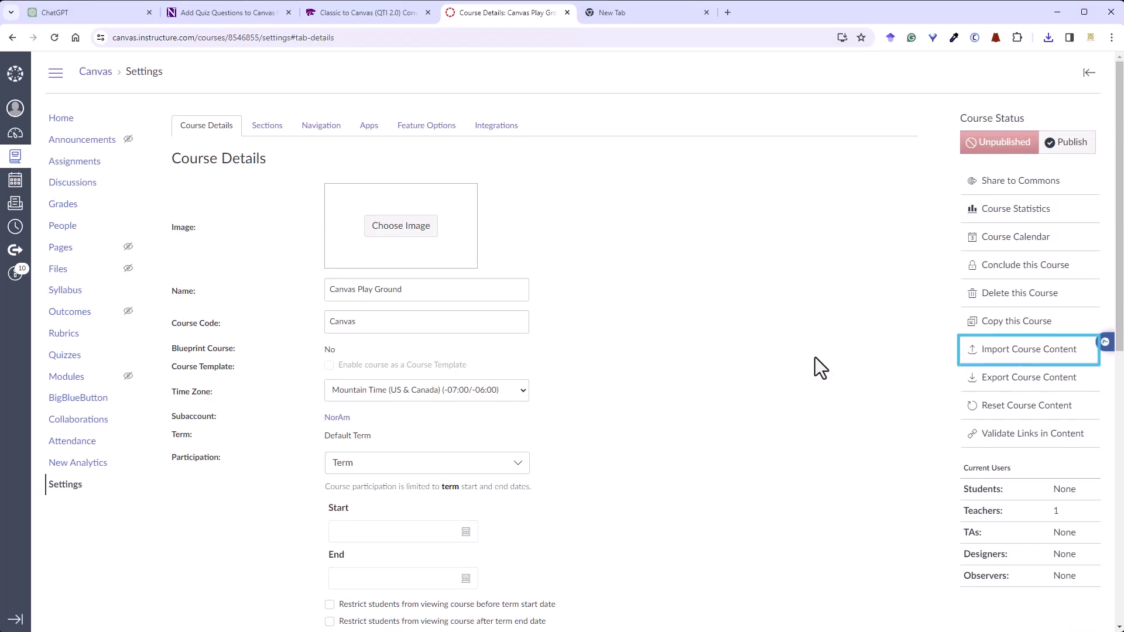
left_click(1037, 350)
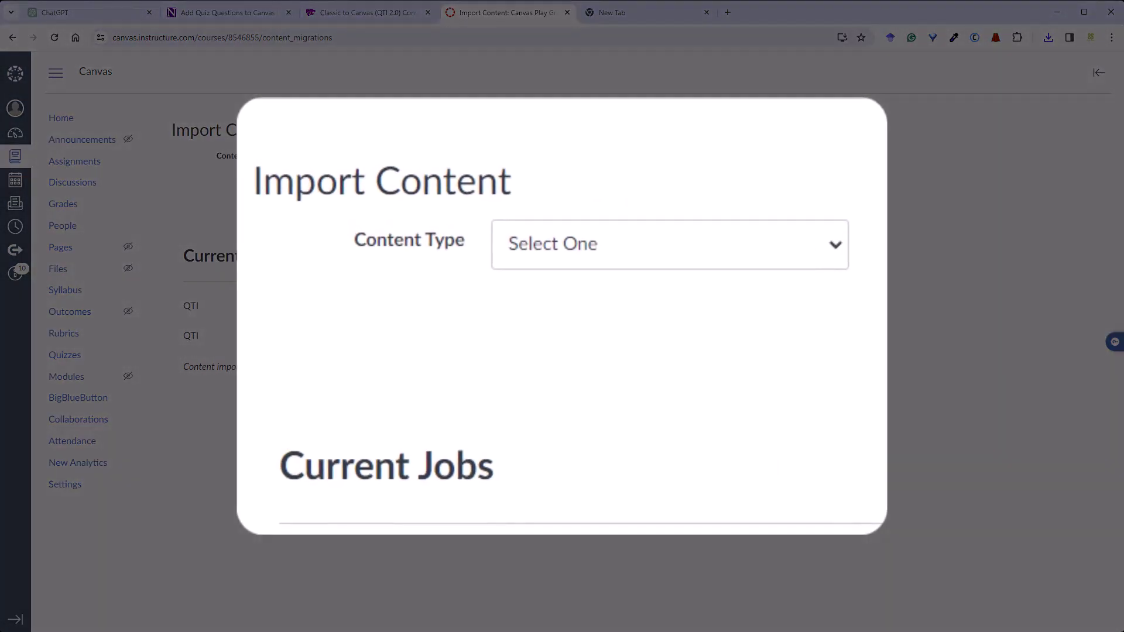
Set the import content type to QTI .zip file and choose Quiz_Import_Example_Revised2_1708694396.zip from Downloads as the source
left_click(836, 245)
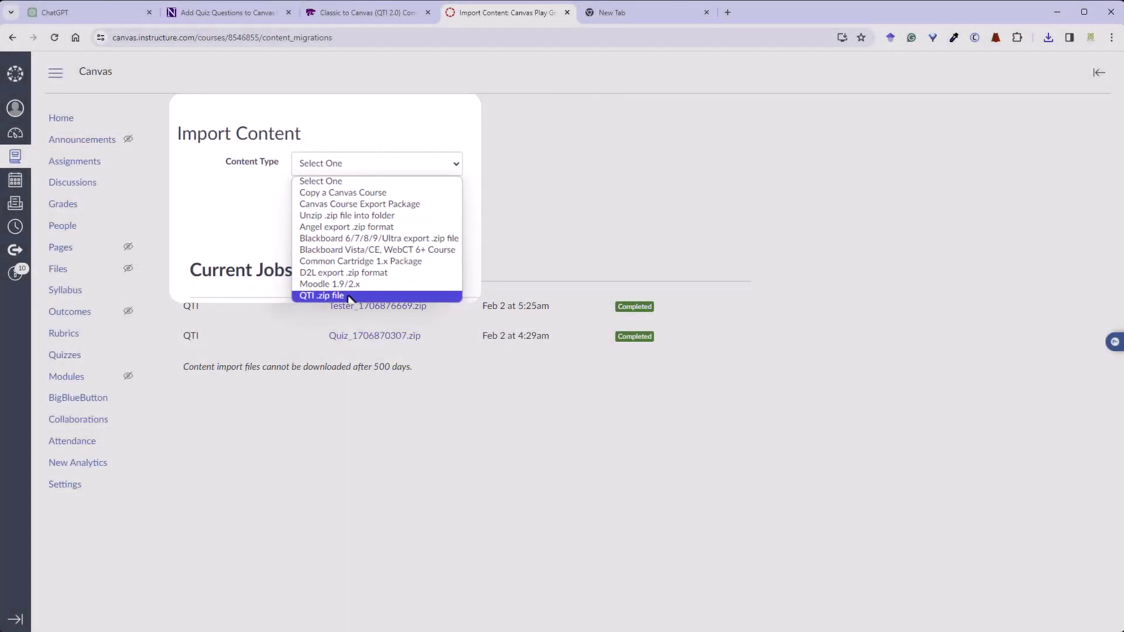
left_click(329, 280)
left_click(548, 236)
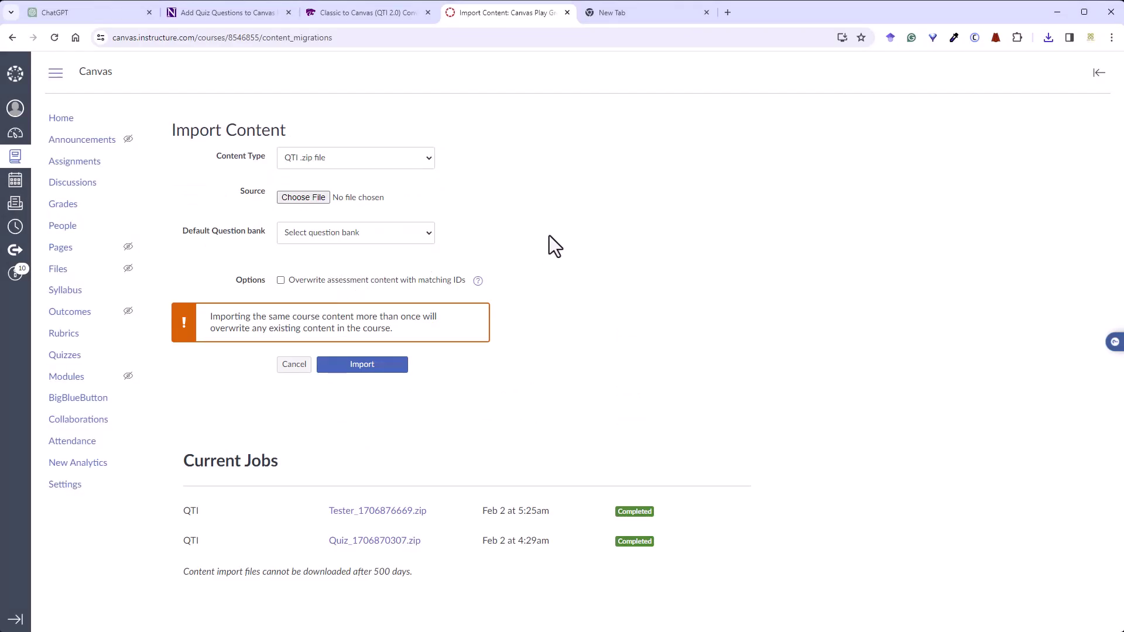
left_click(304, 198)
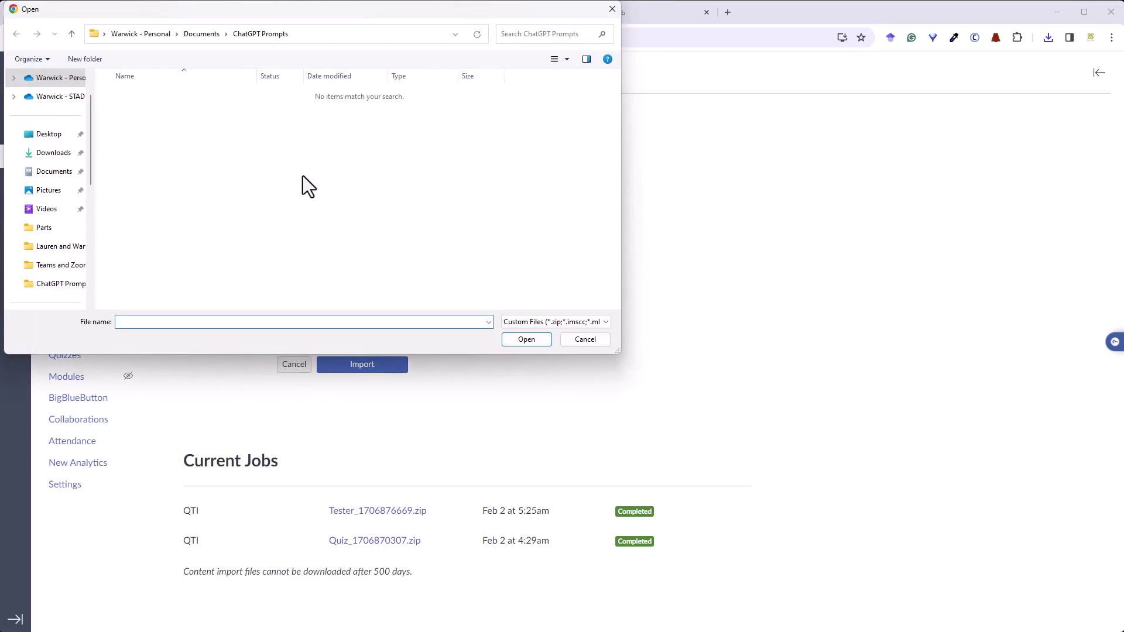
left_click(51, 153)
left_click(146, 112)
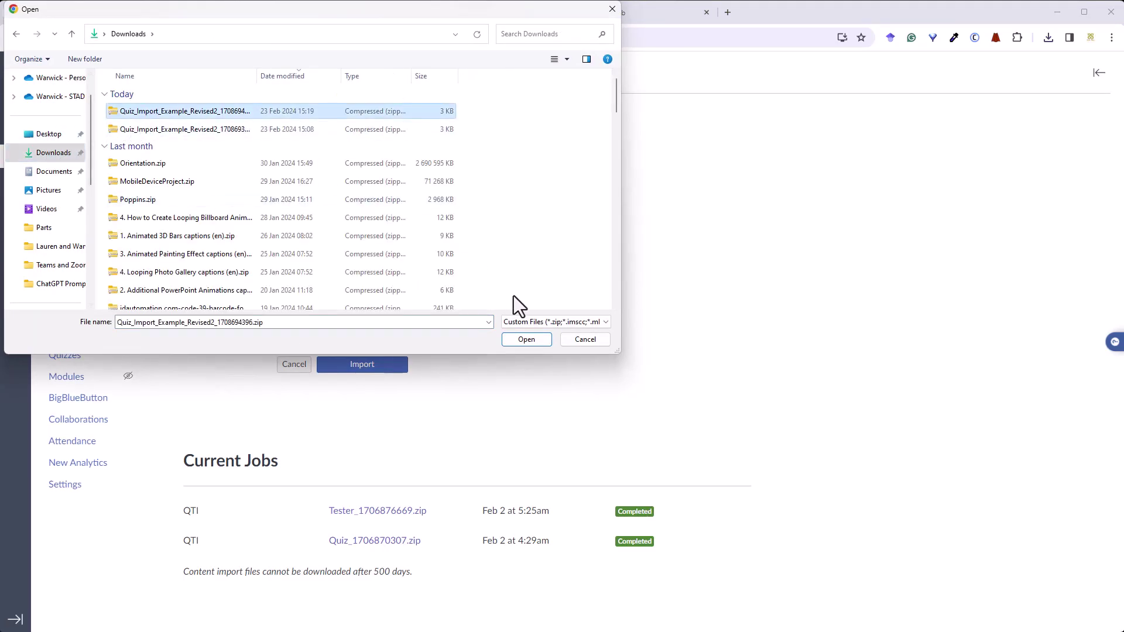
left_click(538, 341)
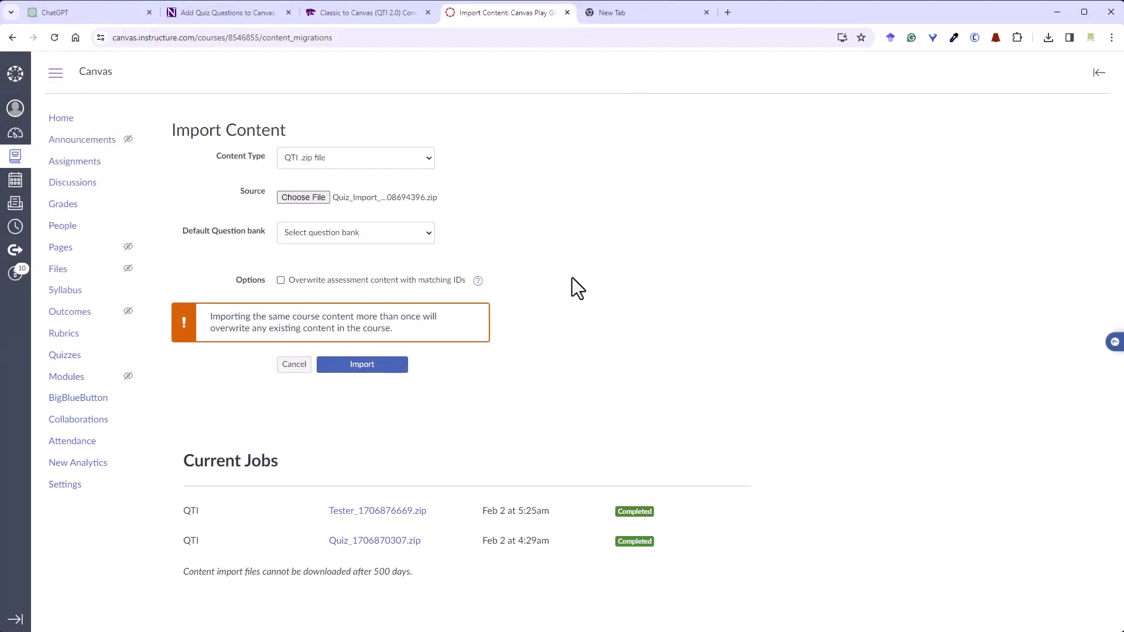
Create a new default question bank named New Question Bank for the import and run the import
left_click(414, 246)
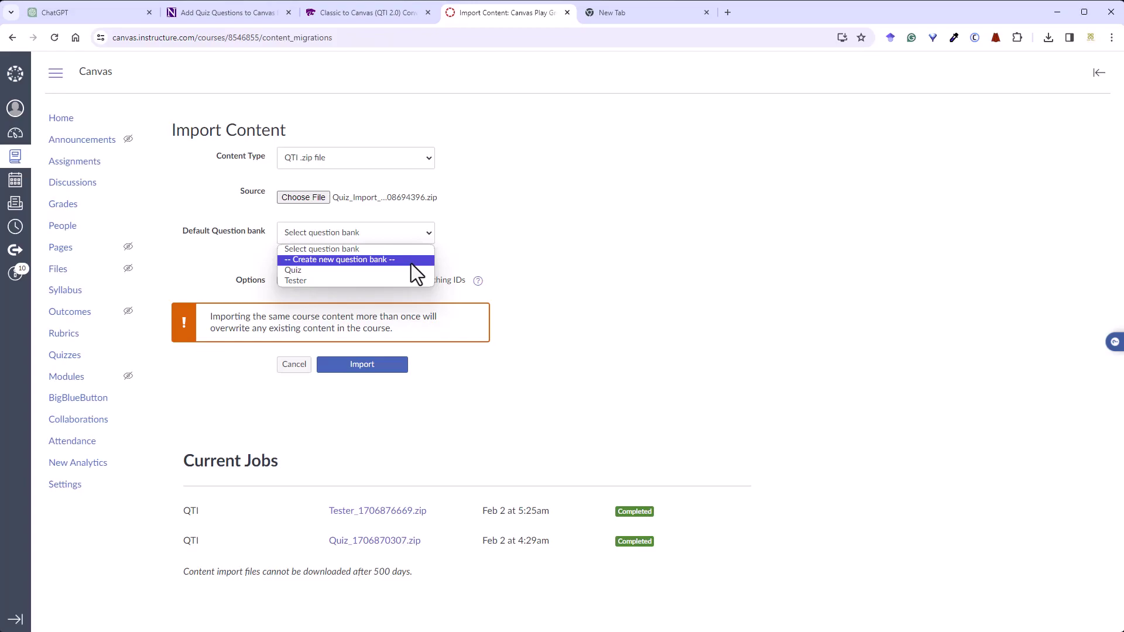
left_click(411, 264)
left_click(336, 271)
type("New Question Bank")
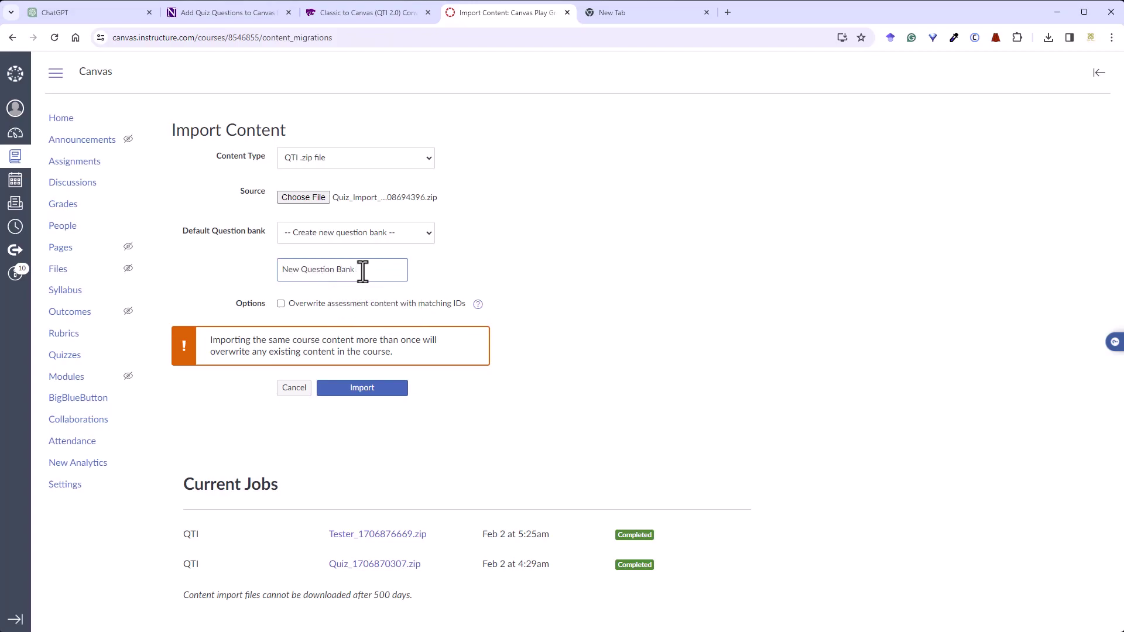
left_click(532, 378)
left_click(389, 389)
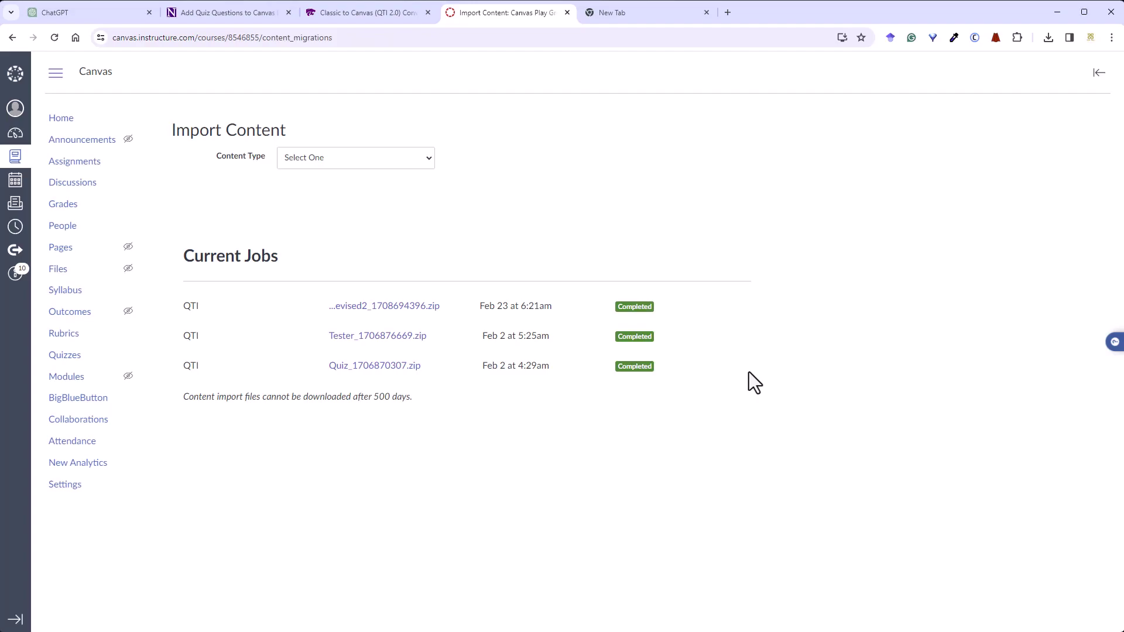
Open the imported Quiz_Import_Example_Revised2 quiz in Canvas, preview its questions, and return to the quiz's overview page
left_click(69, 363)
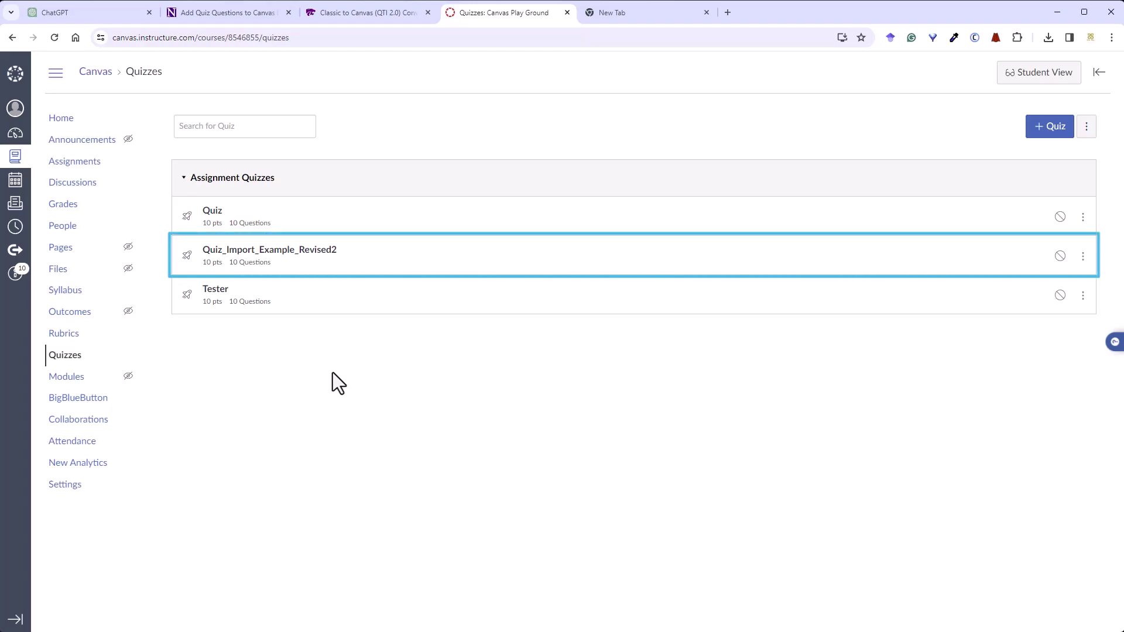
left_click(312, 256)
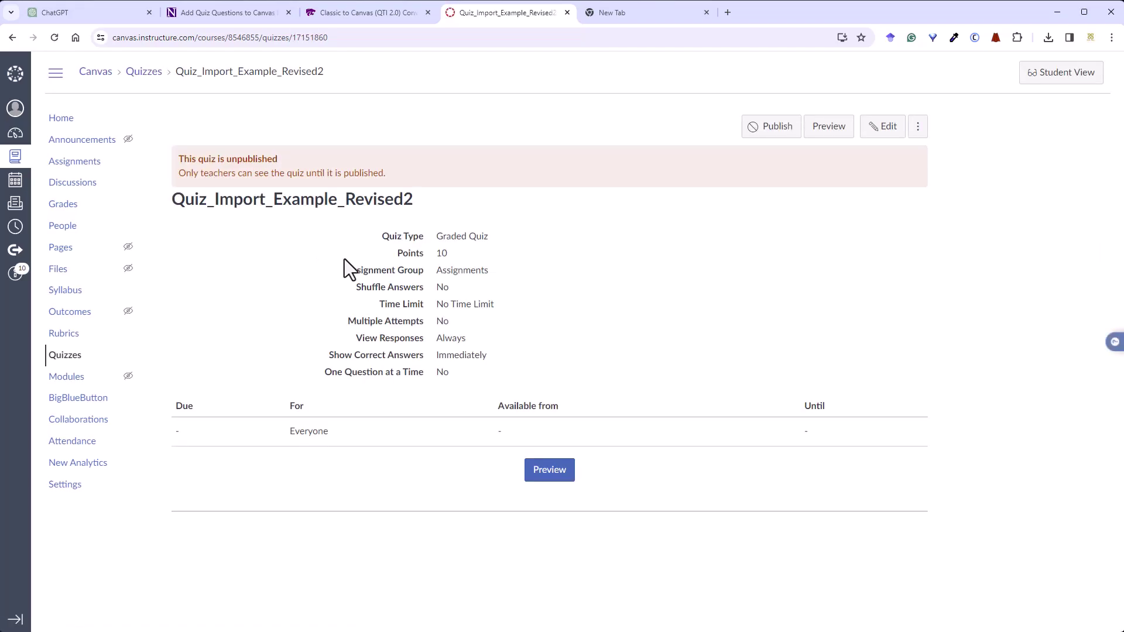
left_click(833, 139)
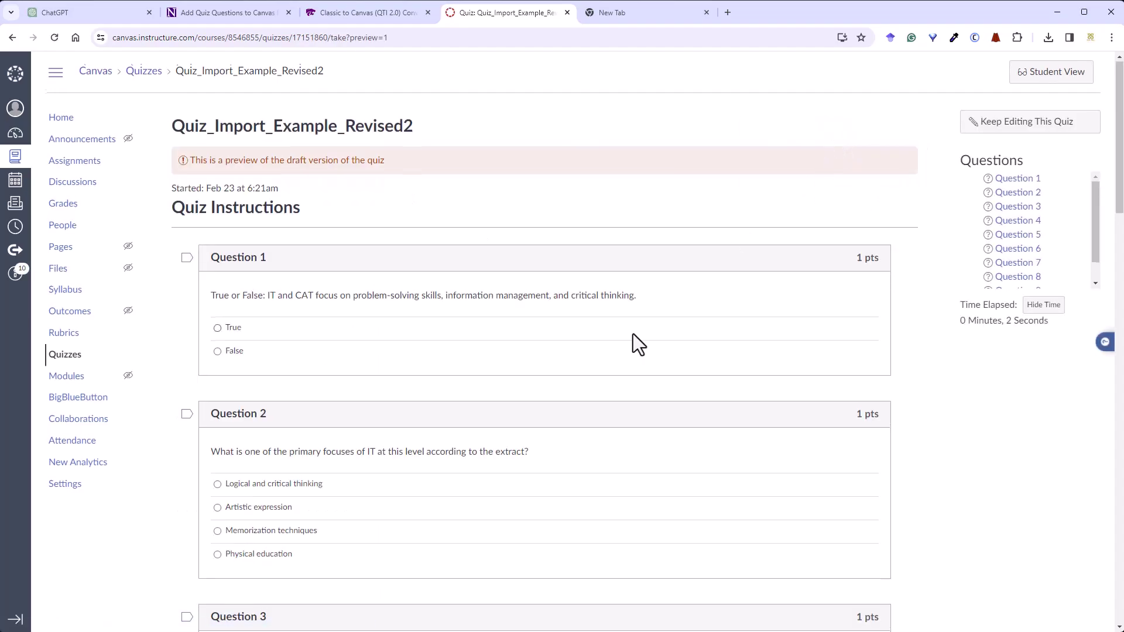
scroll(633, 335, "down", 9)
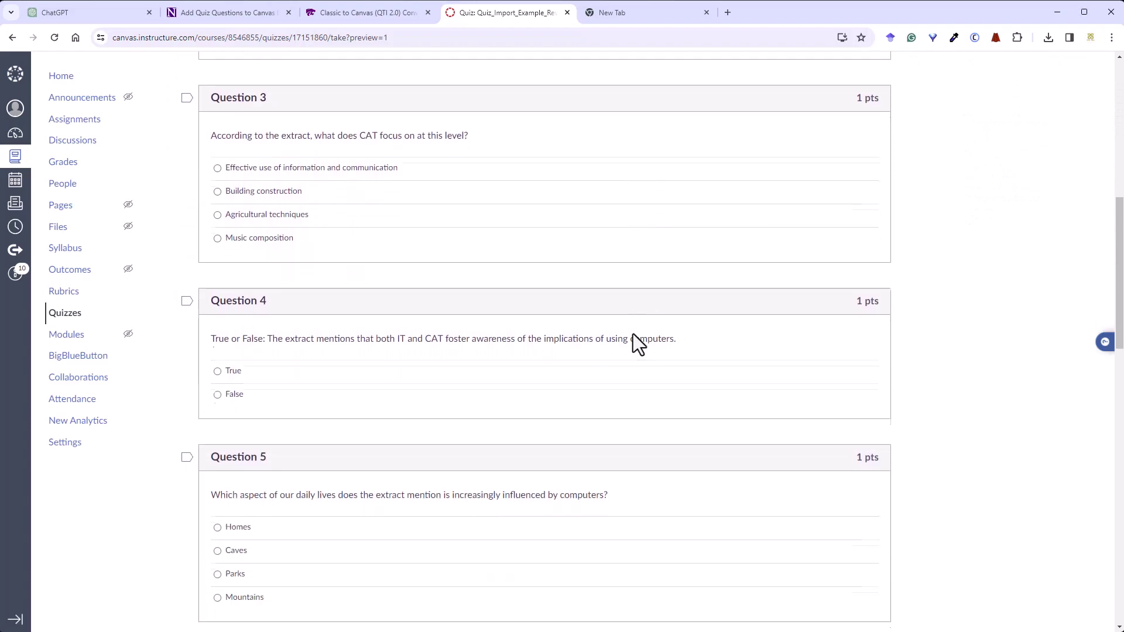
scroll(634, 335, "down", 5)
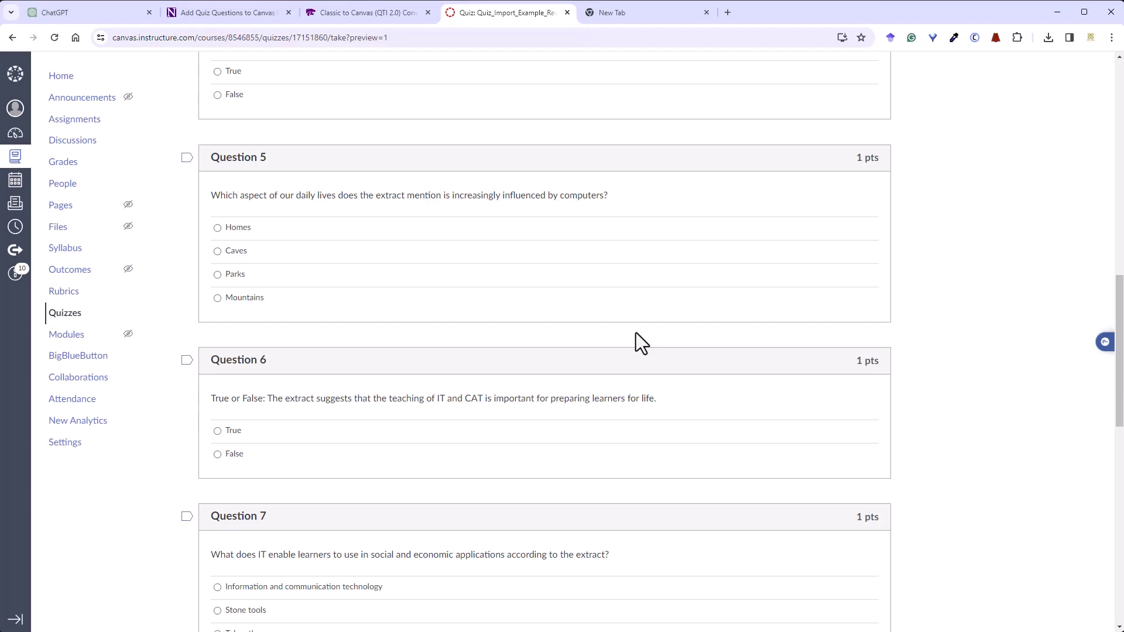
scroll(636, 333, "up", 15)
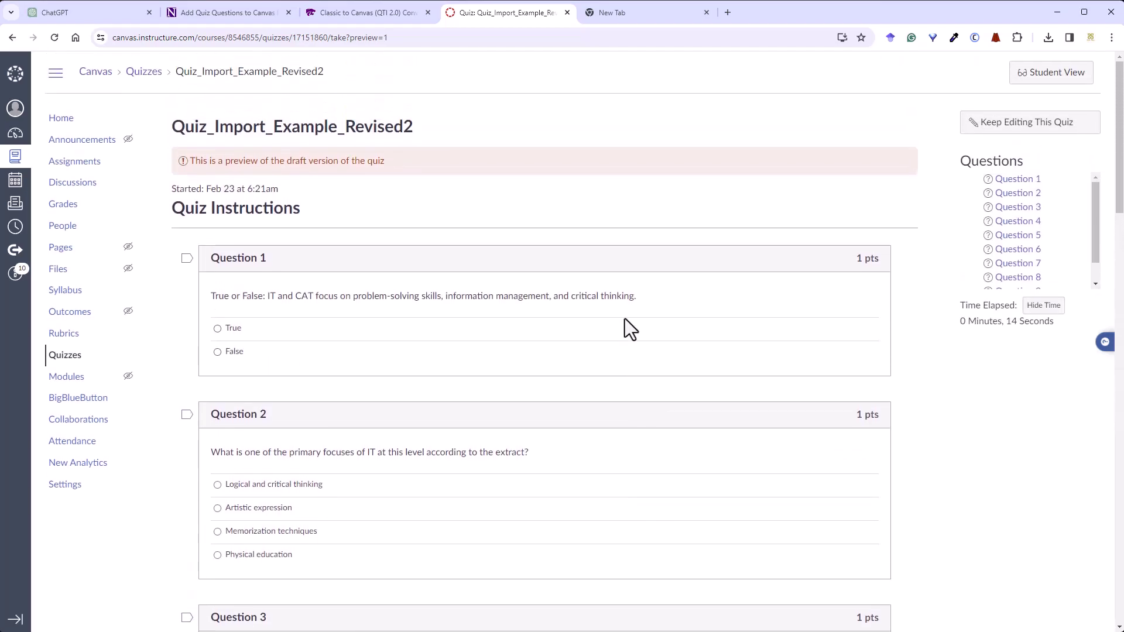
left_click(12, 37)
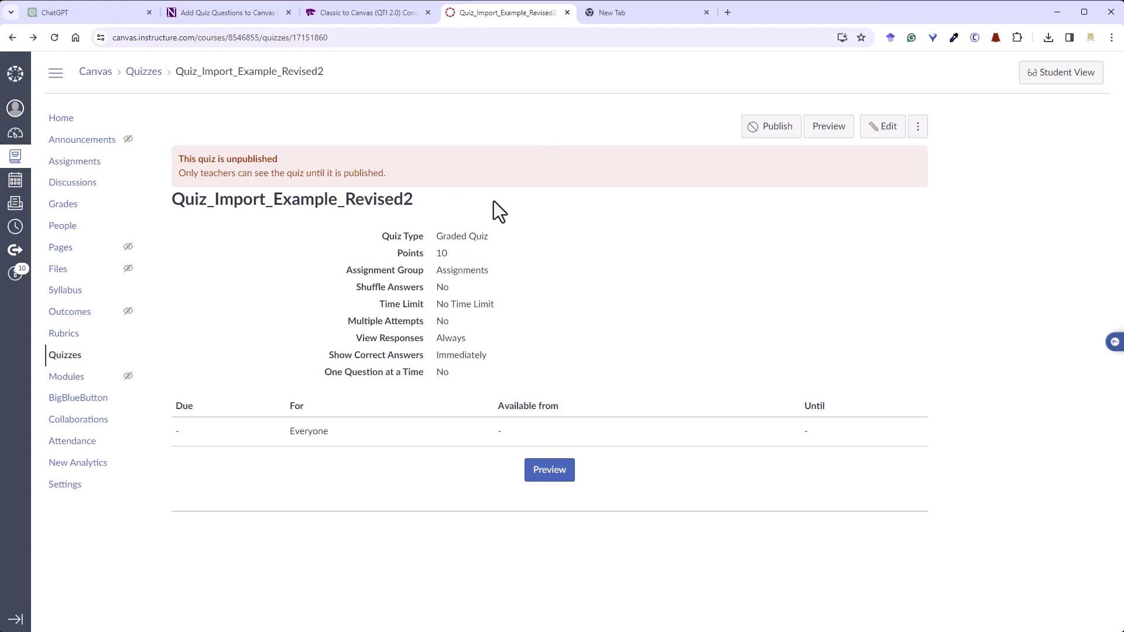
Switch to ChatGPT, request responses for wrong and correct answers plus a general comment for each question, and stop the reply partway
key("ctrl+1")
type("Can you provide a response for each question if students get the answer wrong?")
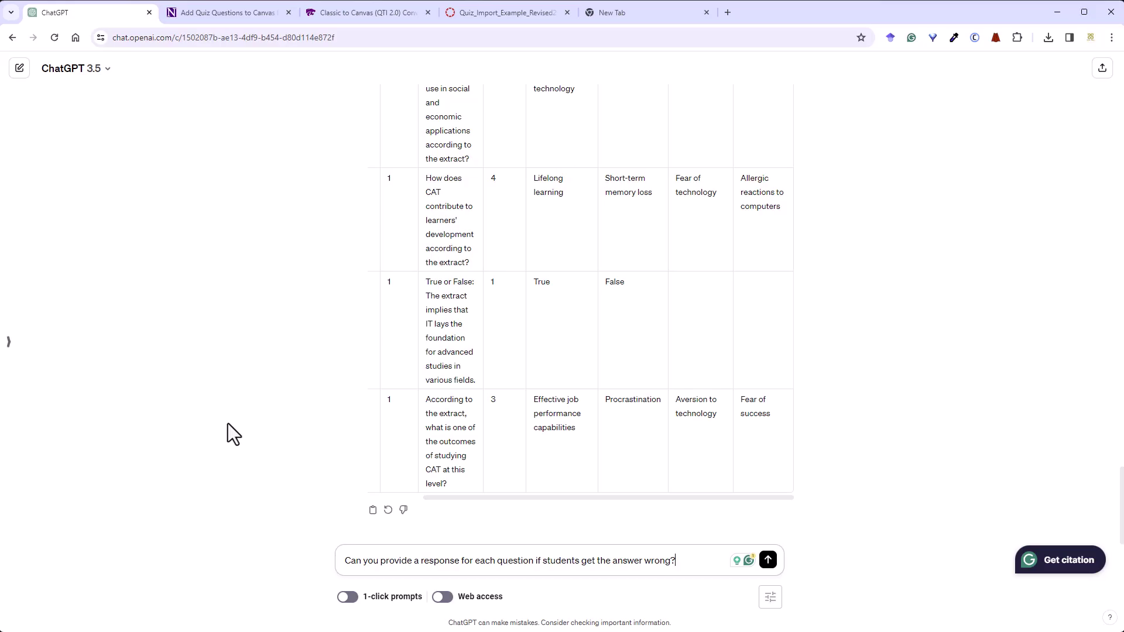
left_click_drag(676, 561, 329, 557)
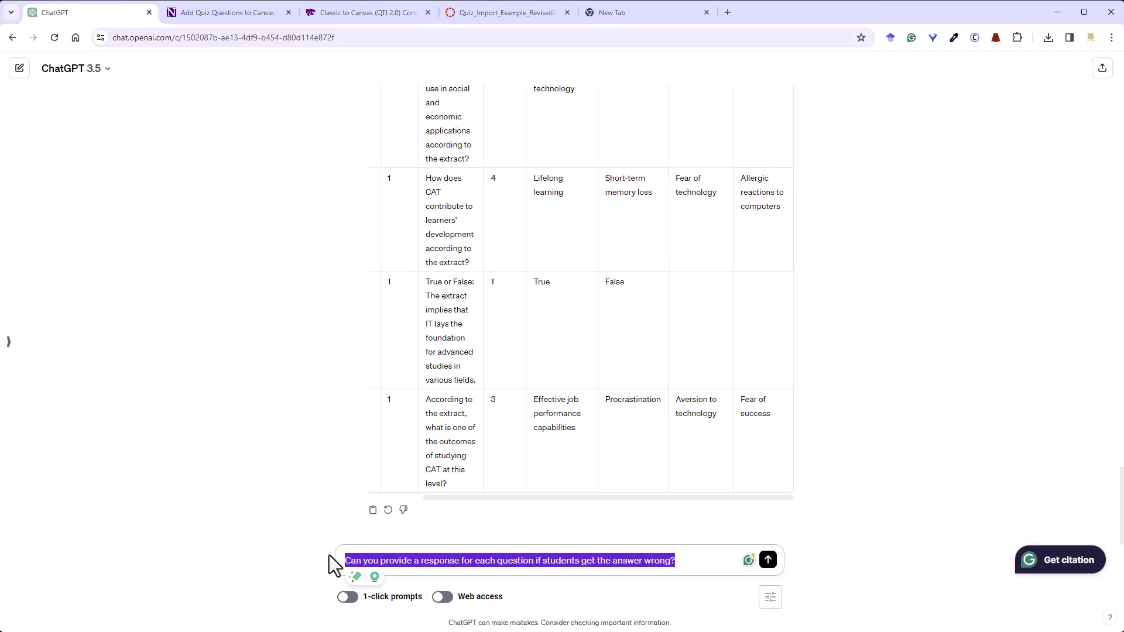
key("BackSpace")
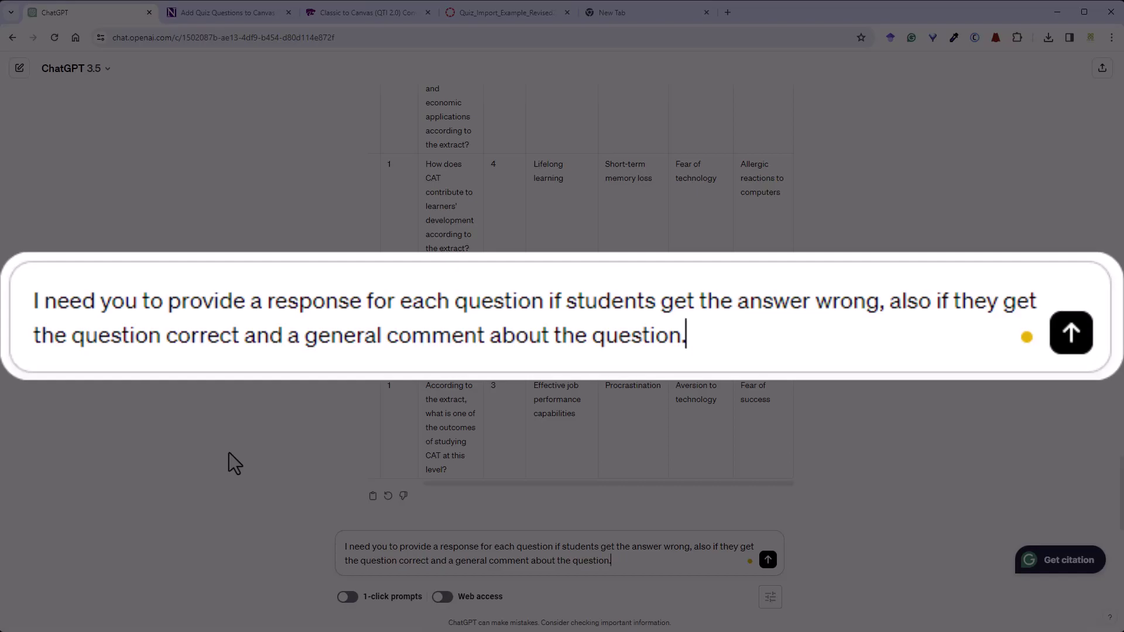
key("Return")
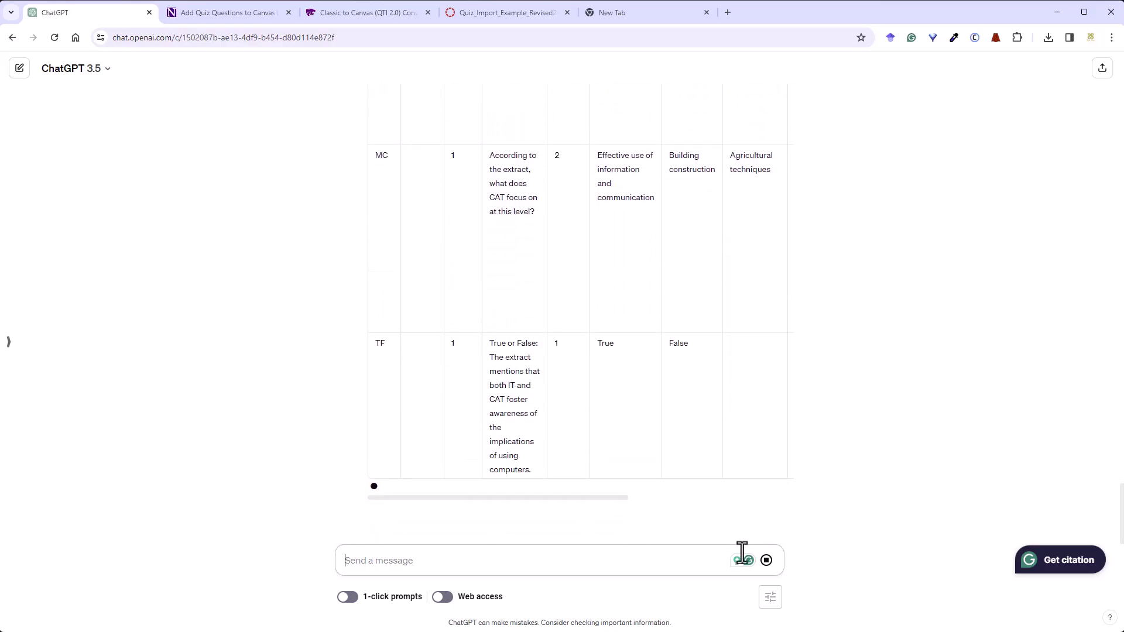
left_click(767, 561)
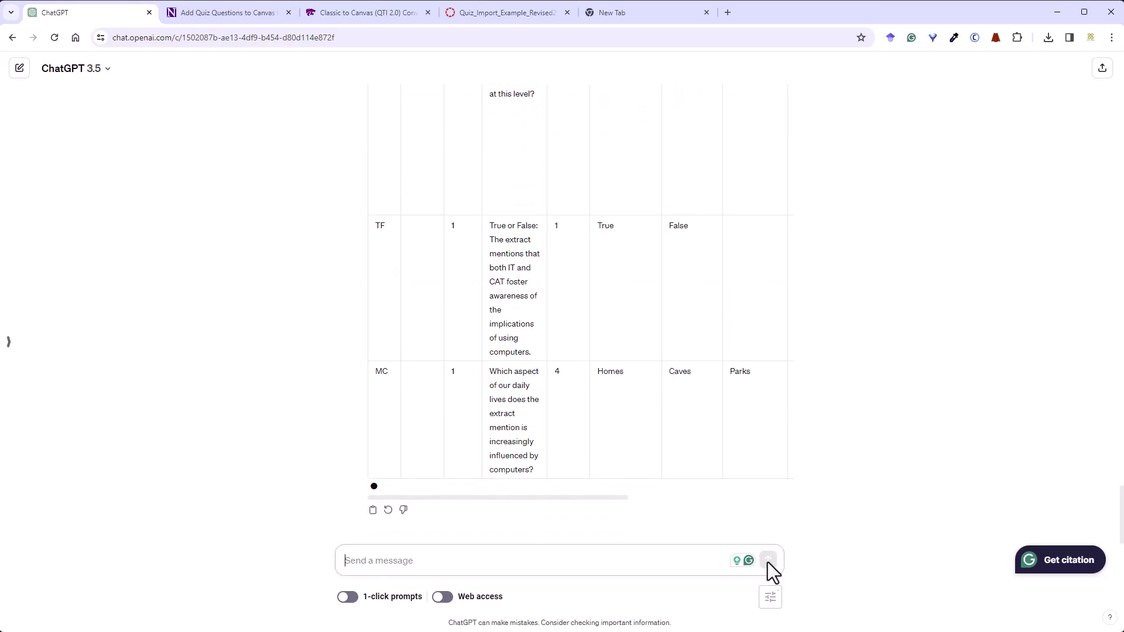
Compare the new ChatGPT table with the earlier quiz table and examine its Incorrect Response, Correct Response and Comment columns
left_click_drag(498, 498, 515, 394)
scroll(513, 380, "up", 10)
scroll(512, 371, "down", 3)
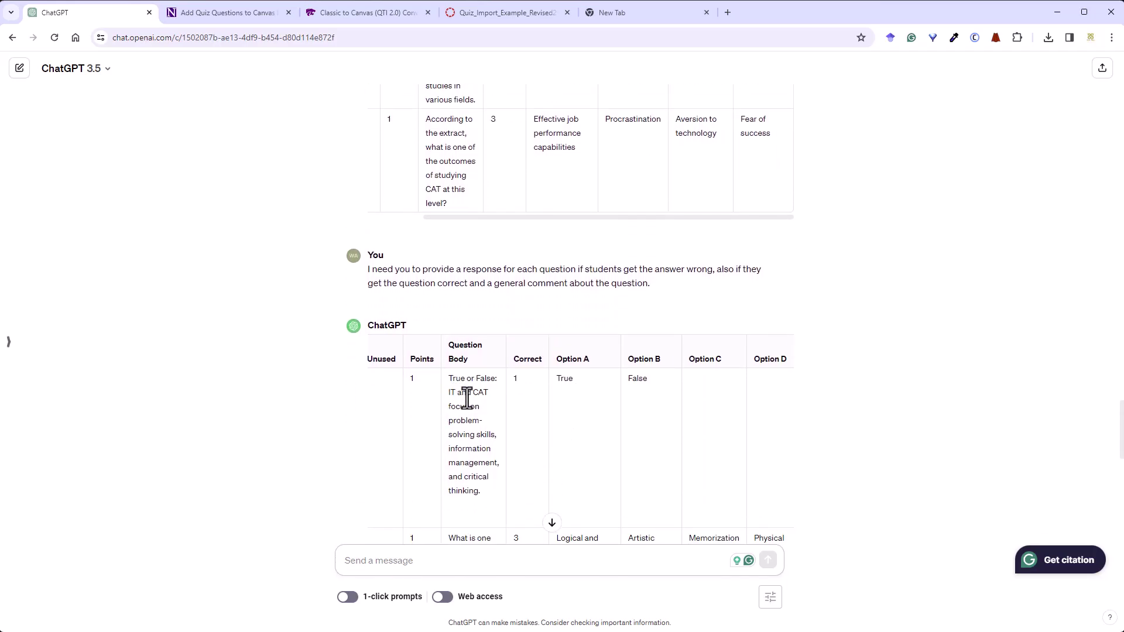
scroll(497, 397, "up", 13)
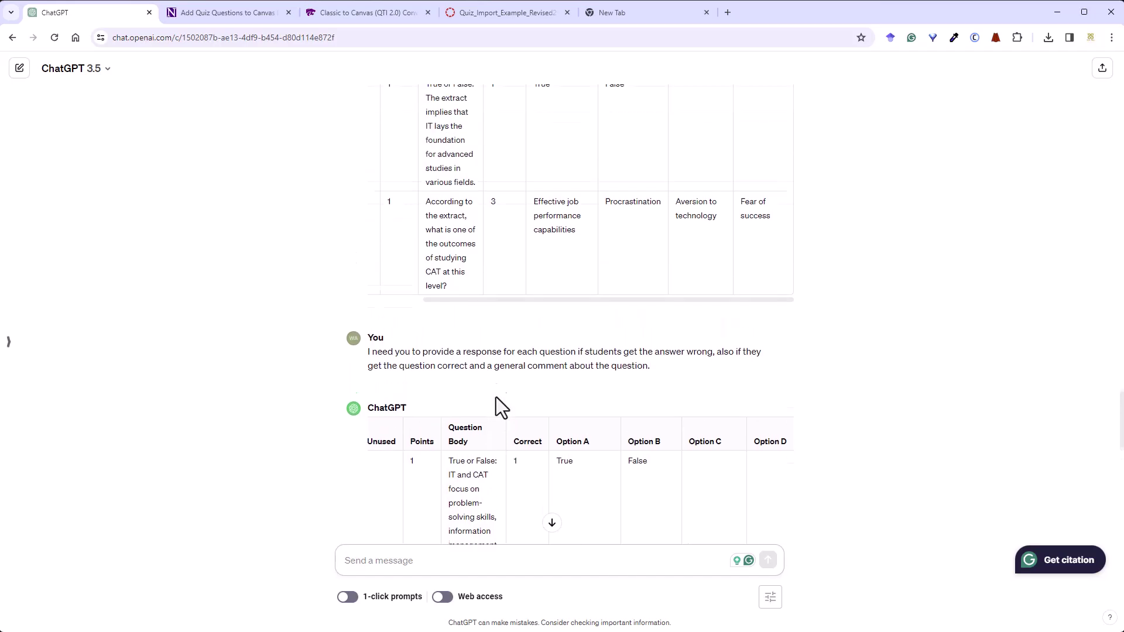
scroll(484, 346, "up", 10)
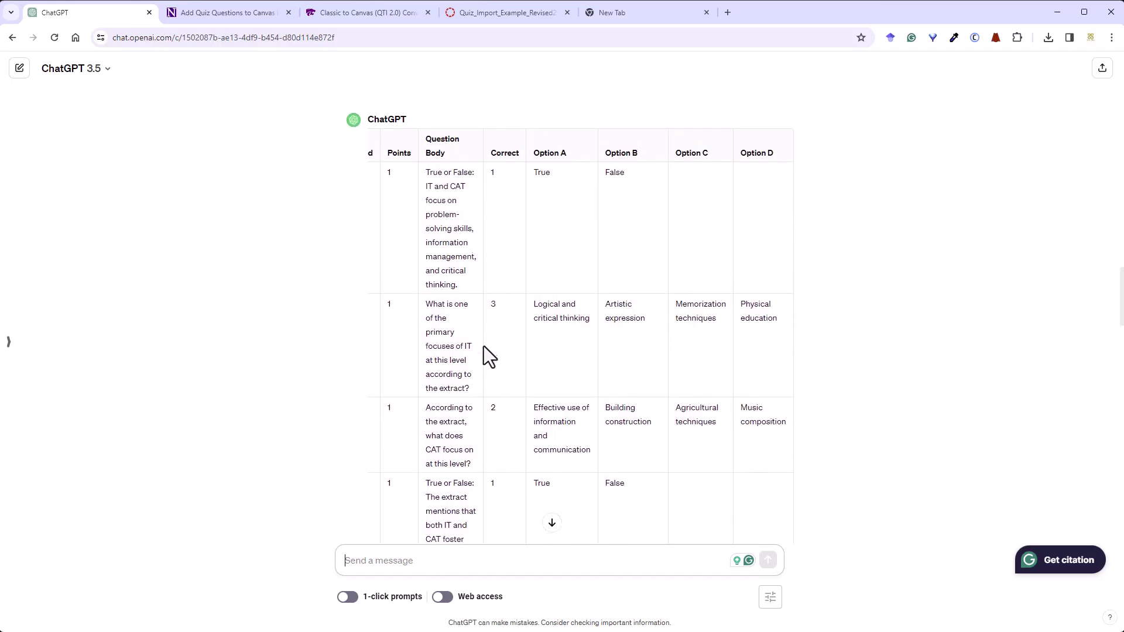
scroll(459, 321, "down", 11)
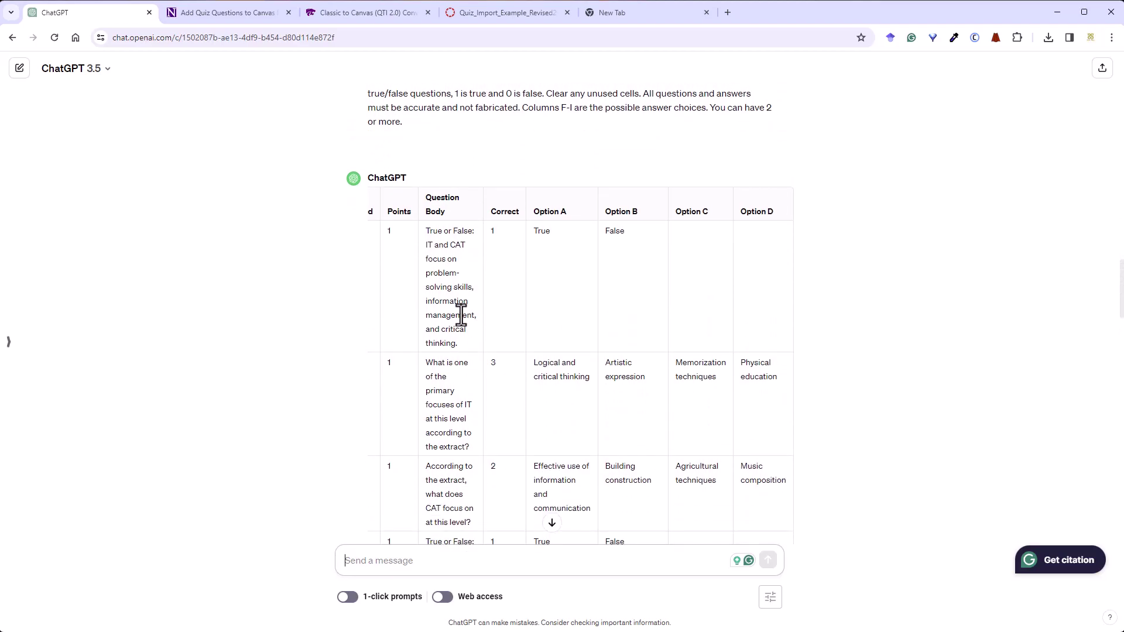
scroll(472, 368, "down", 12)
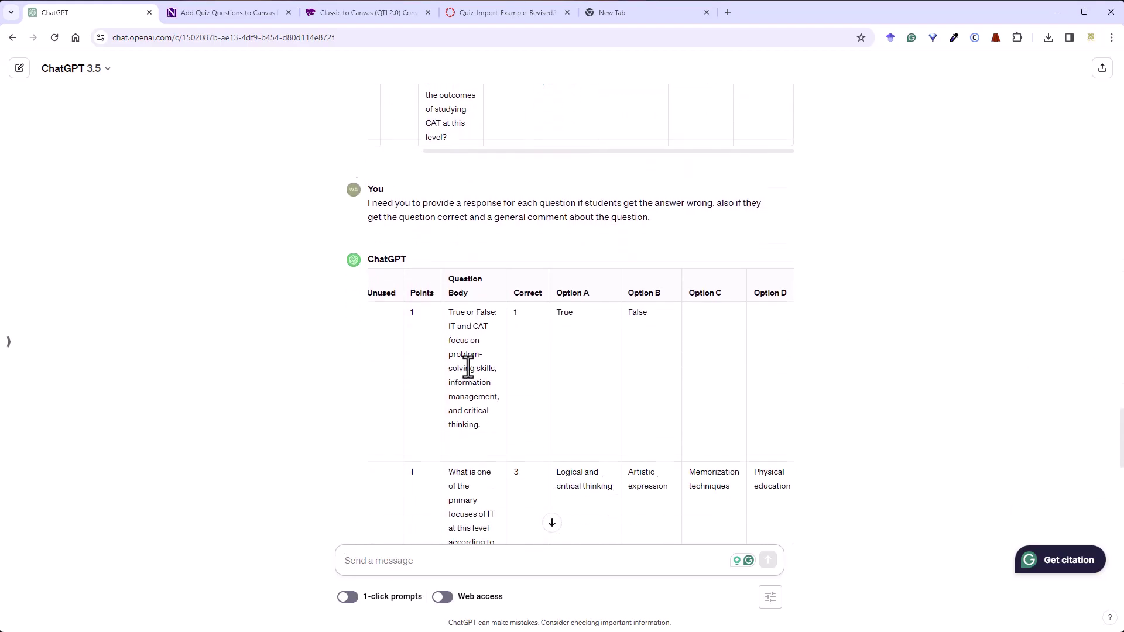
scroll(473, 377, "up", 2)
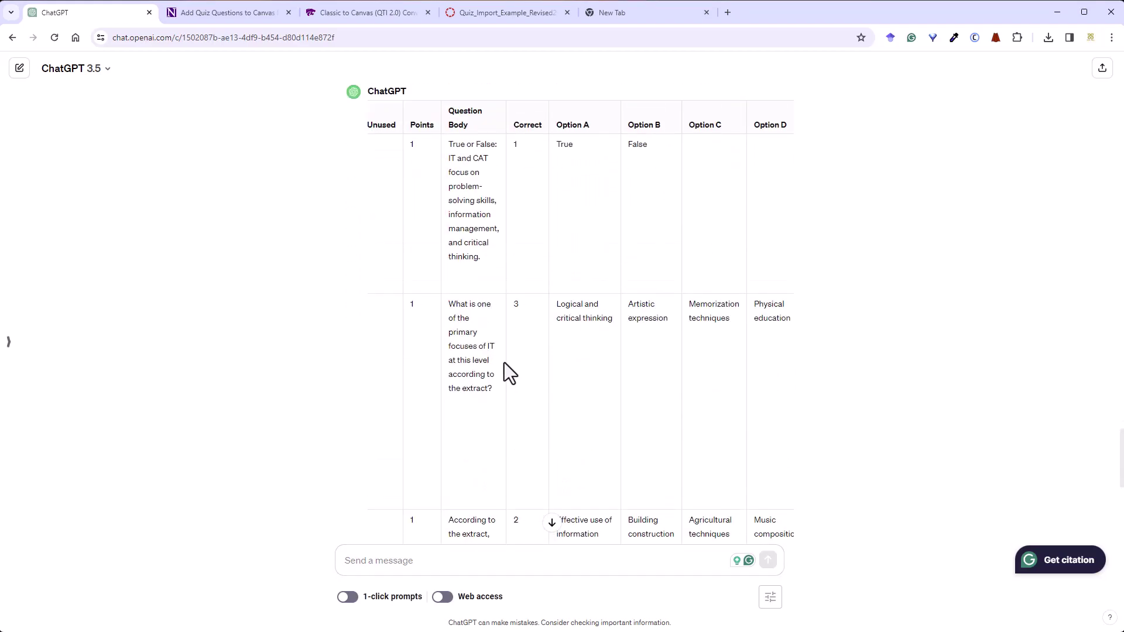
scroll(504, 363, "right", 4)
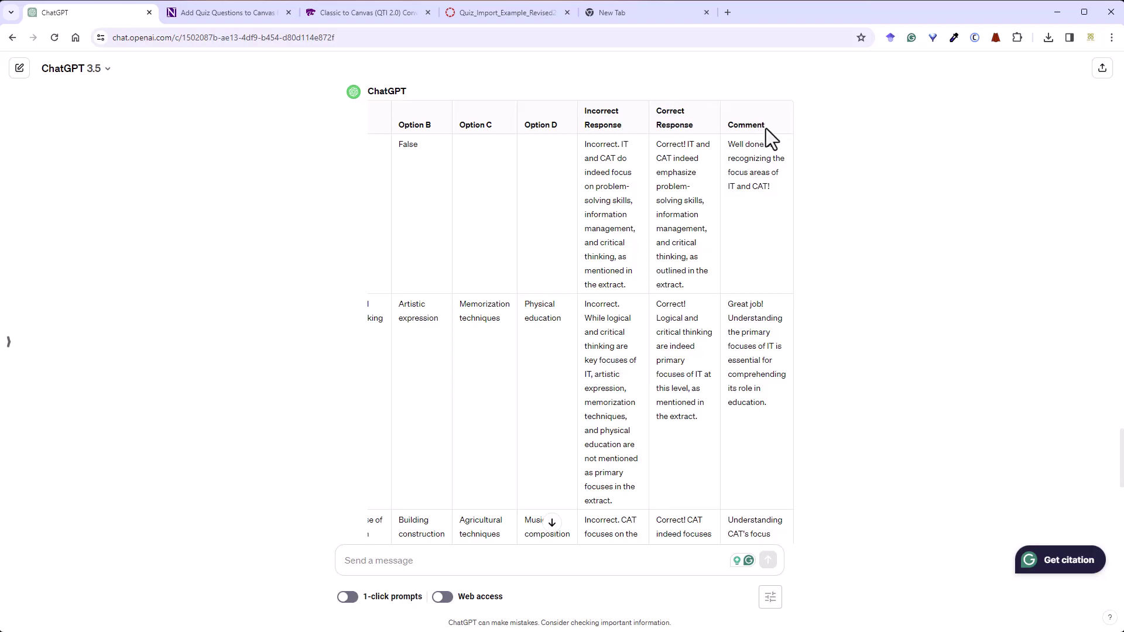
Switch to the Quiz_Import_Example_Revised2 quiz in Canvas and open Question 1 for editing at its answer comment boxes
left_click(515, 15)
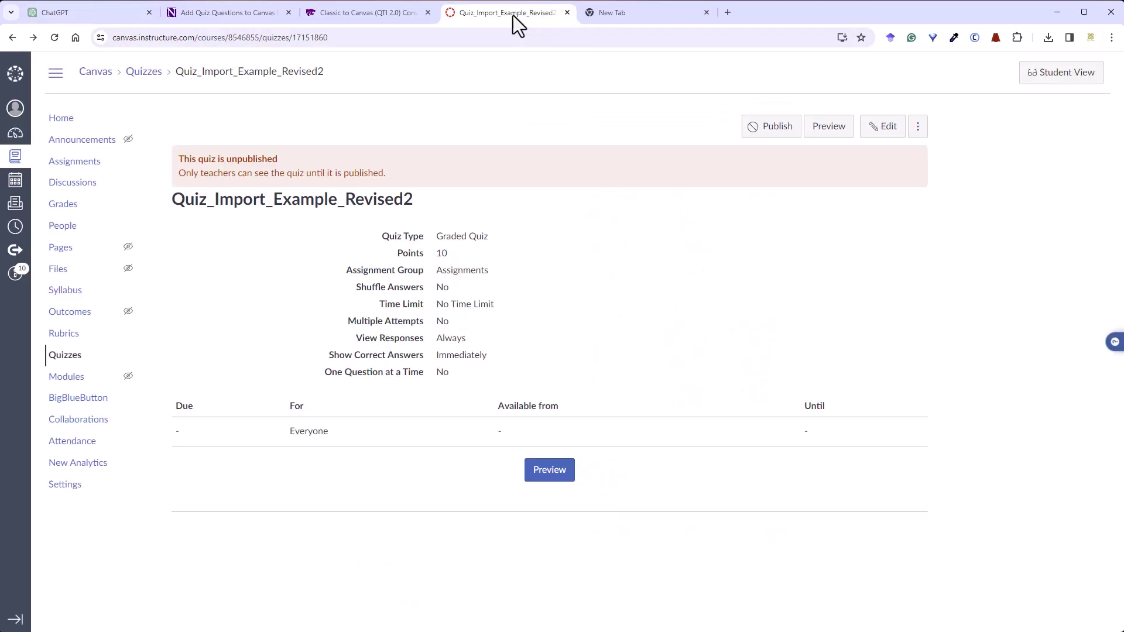
left_click(870, 124)
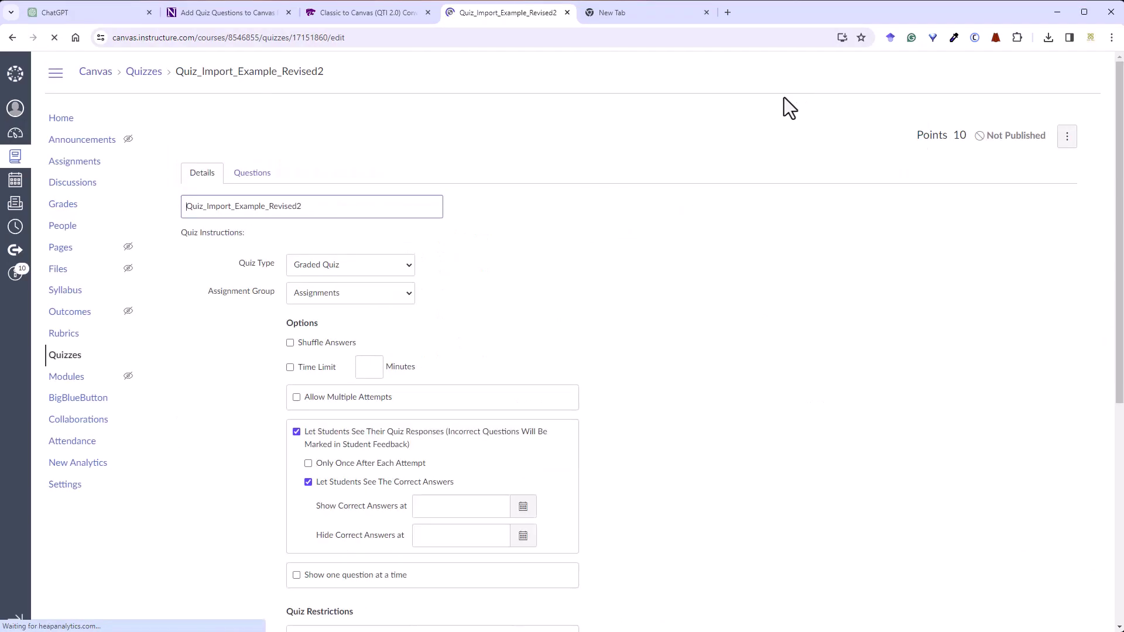
left_click(255, 181)
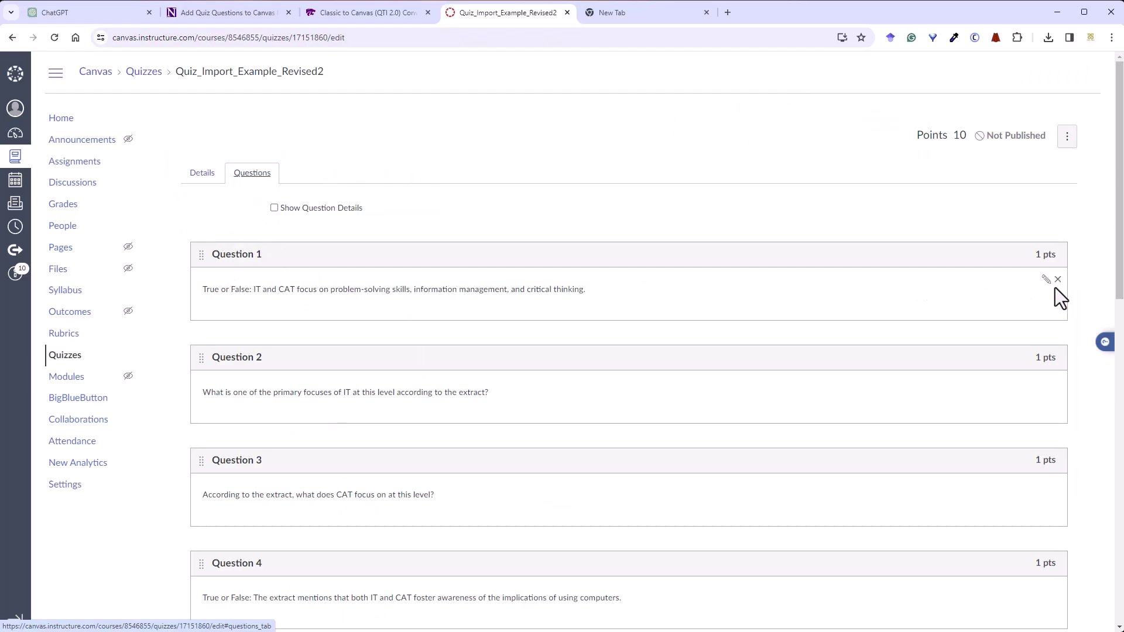
left_click(1046, 281)
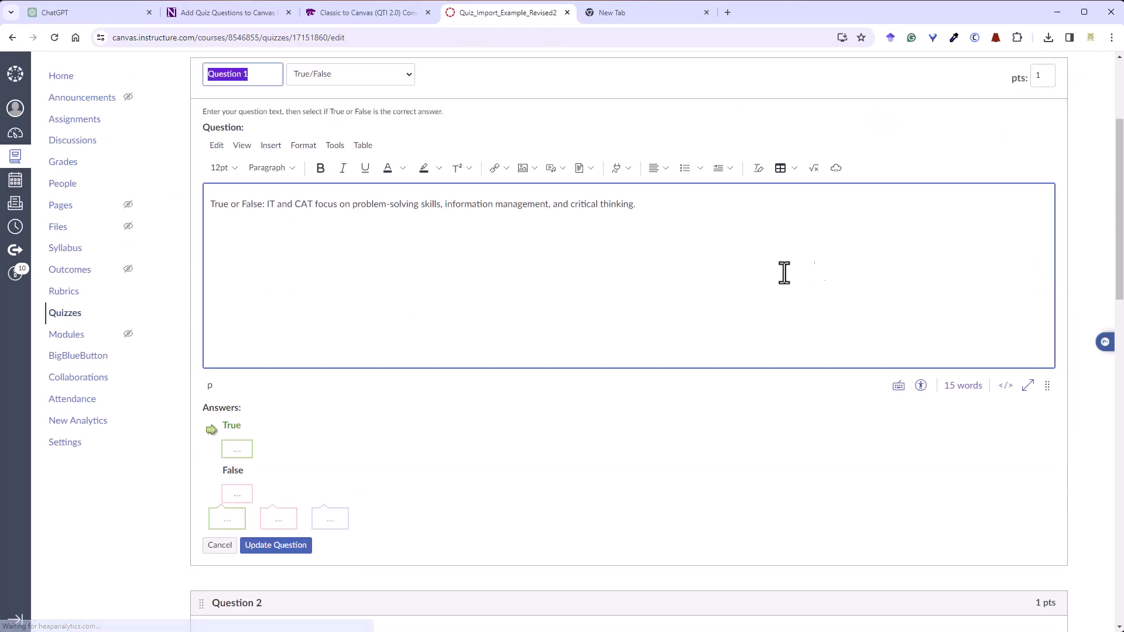
scroll(410, 439, "down", 1)
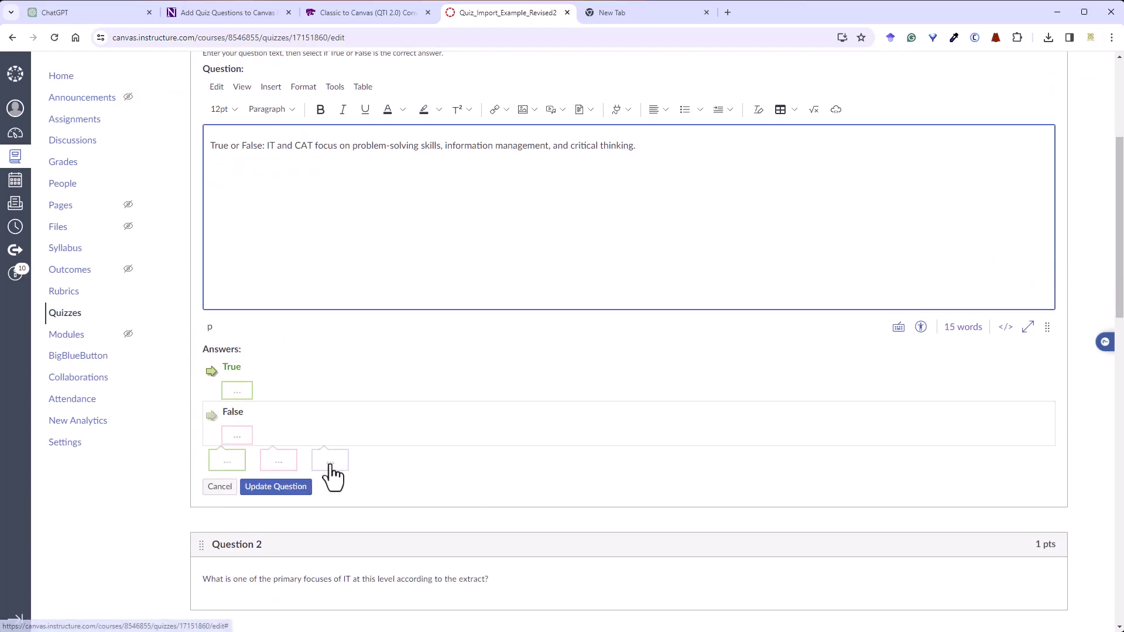
Copy the first question's Incorrect Response text from the ChatGPT table into Question 1's wrong answer comments in the Canvas quiz
left_click(57, 13)
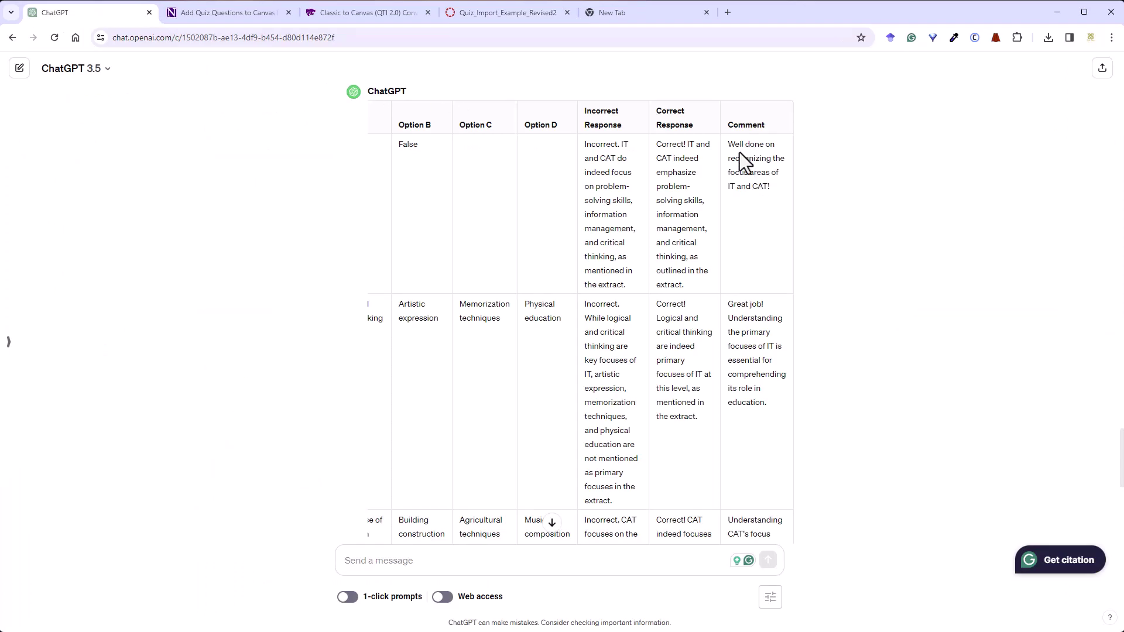
left_click_drag(610, 157, 636, 286)
key("ctrl+c")
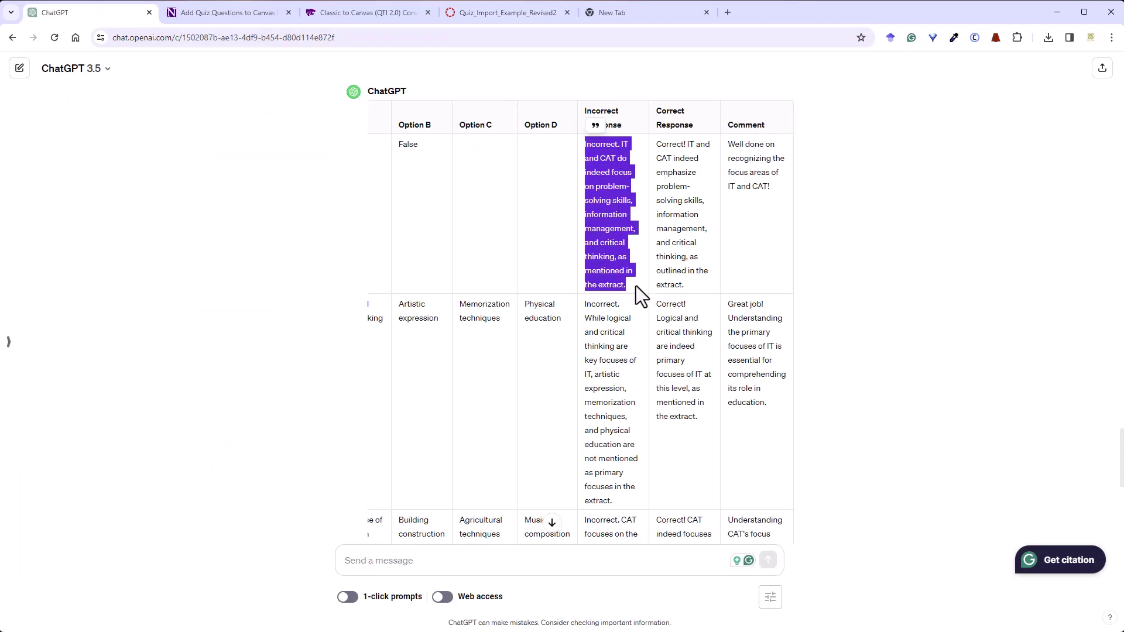
left_click(508, 11)
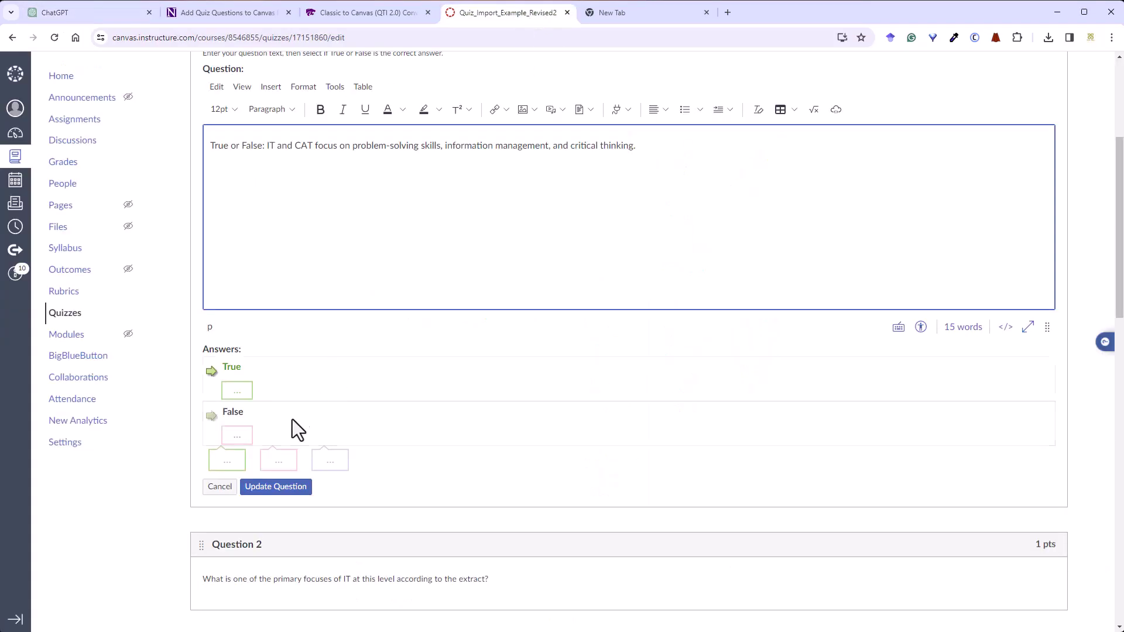
left_click(280, 463)
scroll(338, 474, "down", 2)
left_click(322, 444)
key("ctrl+v")
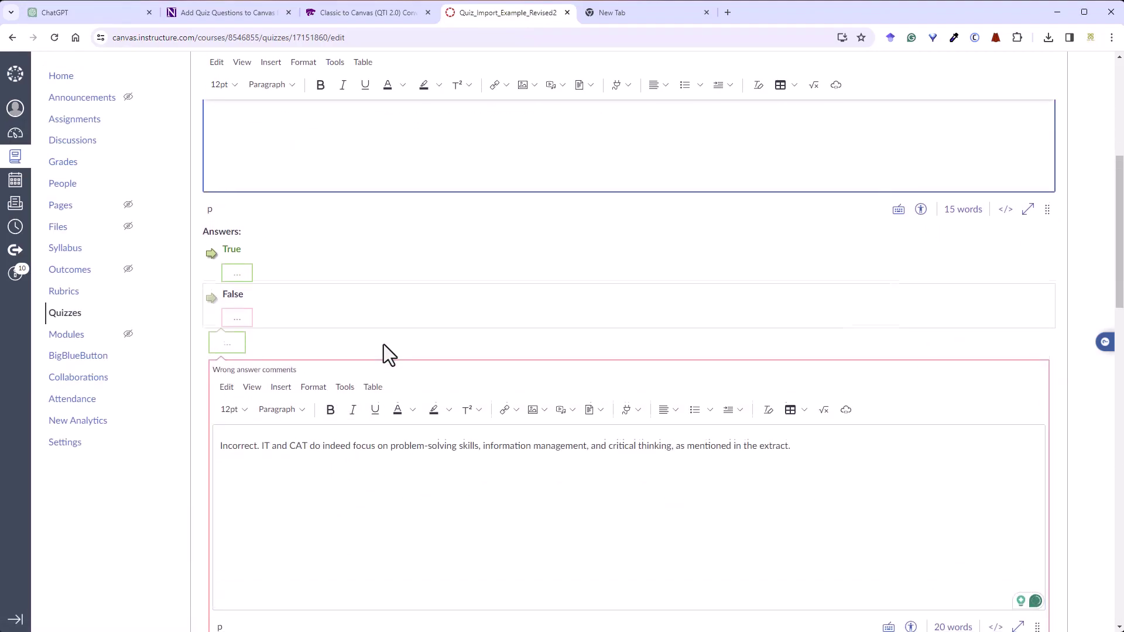
Copy the first question's Correct Response text from the ChatGPT table into Question 1's correct answer comments in Canvas
scroll(384, 345, "down", 2)
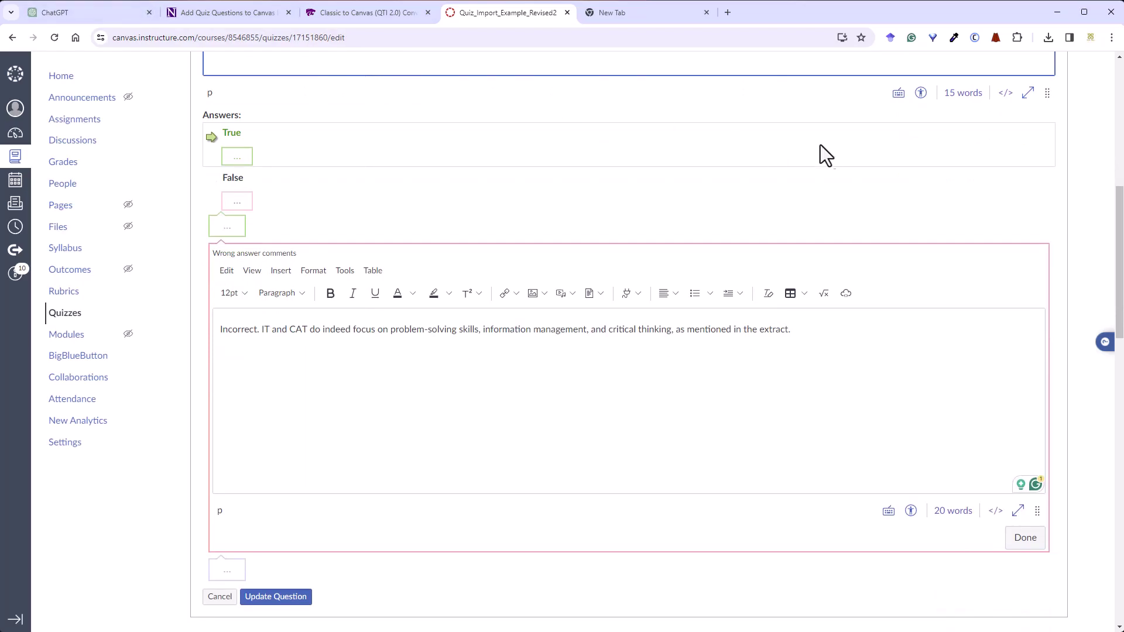
left_click(117, 12)
left_click_drag(657, 144, 698, 285)
key("ctrl+c")
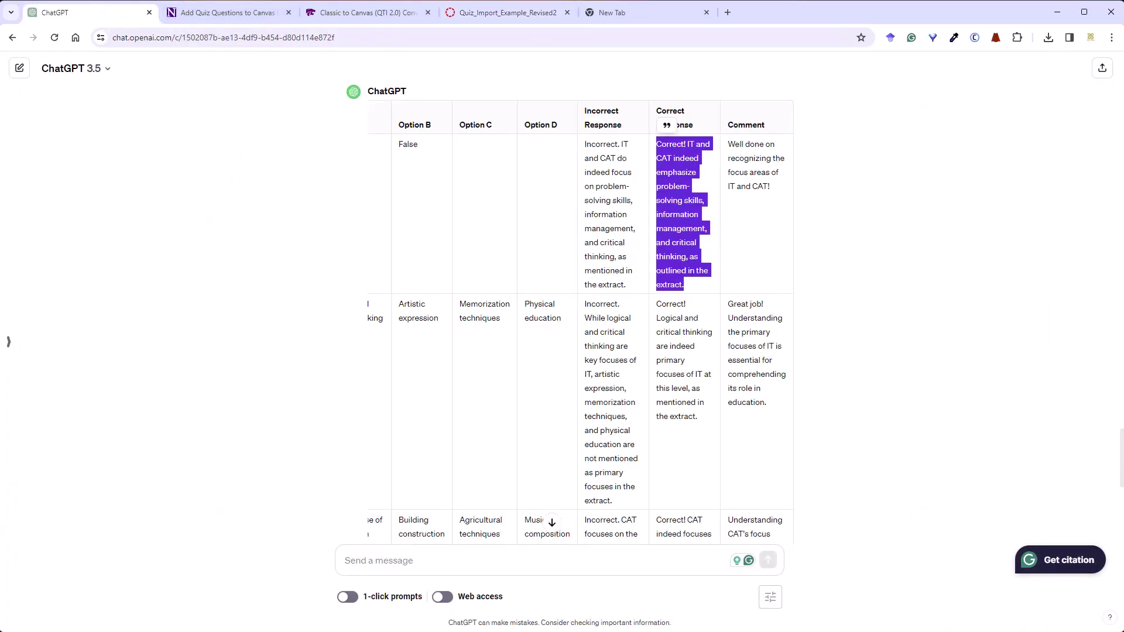
left_click(525, 12)
left_click(229, 234)
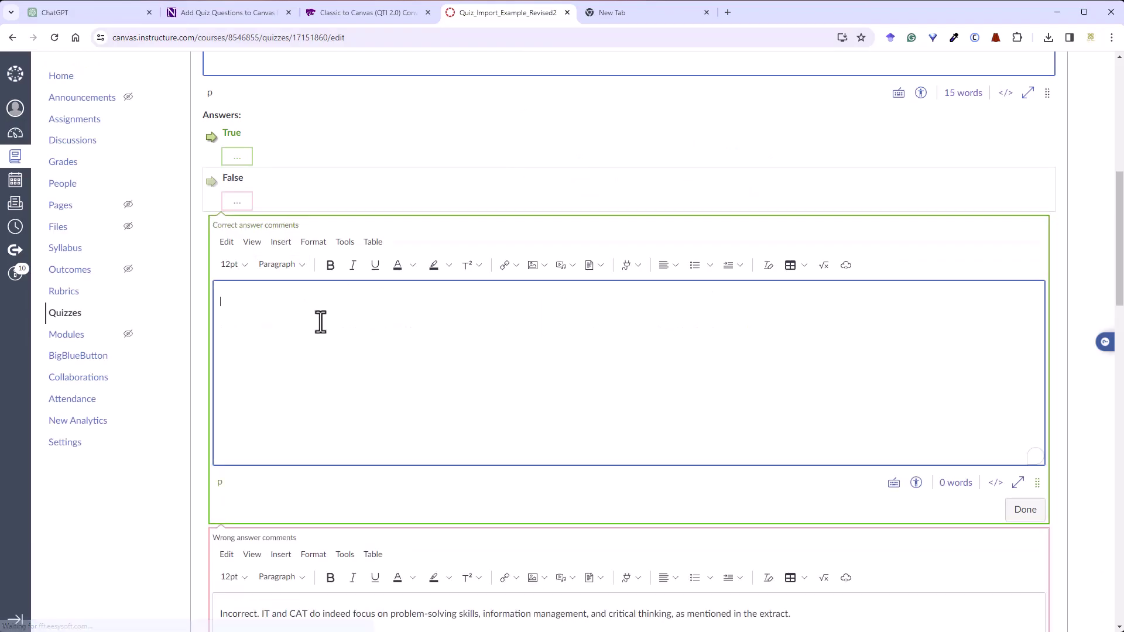
key("ctrl+v")
left_click(94, 12)
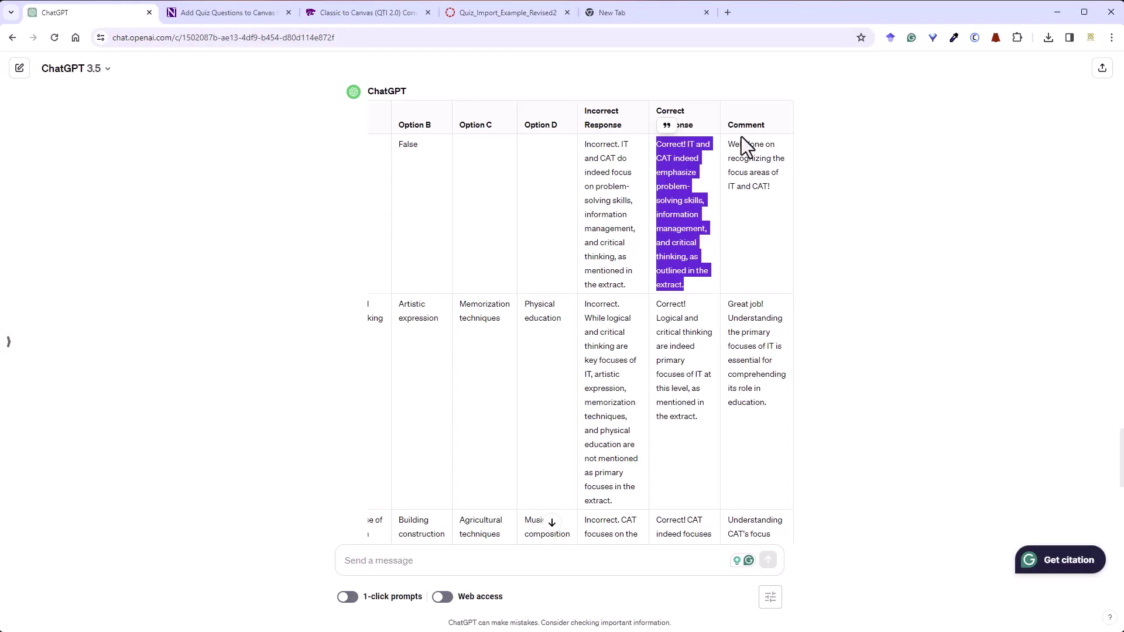
left_click_drag(729, 146, 788, 191)
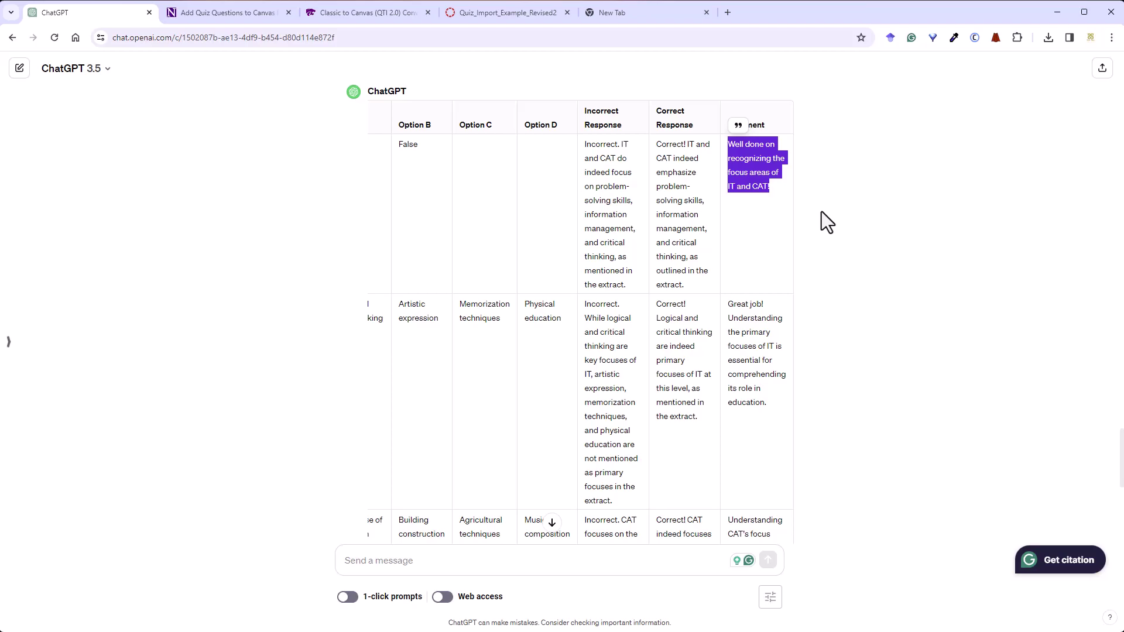
left_click(778, 219)
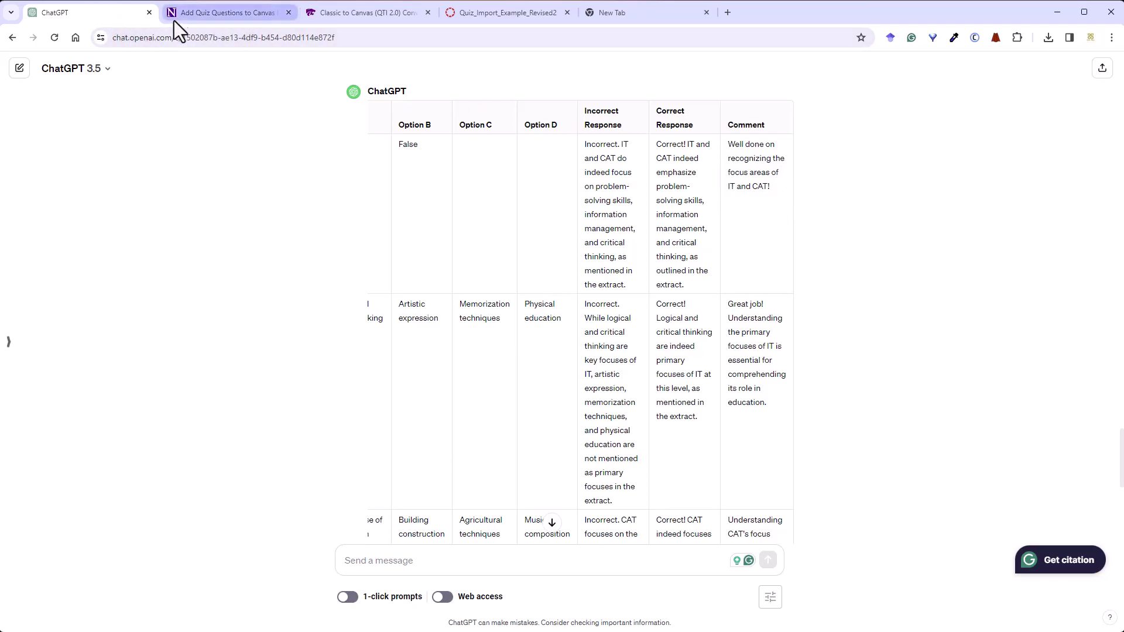
Switch back to the Canvas quiz, update Question 1 with its answer comments, and save the quiz
left_click(471, 13)
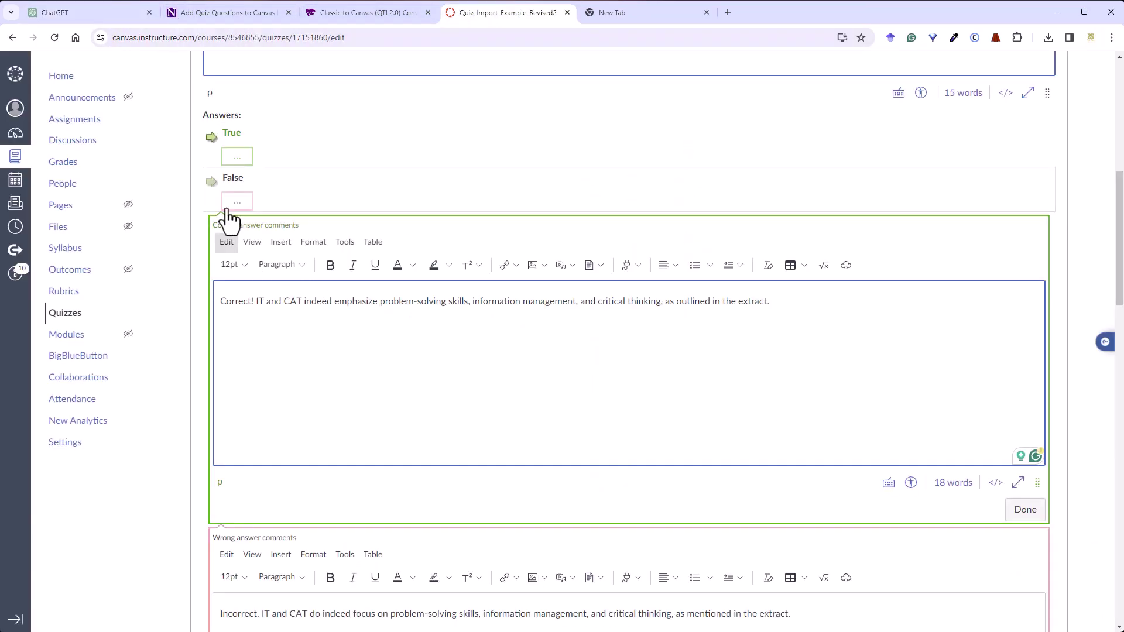
scroll(315, 329, "down", 6)
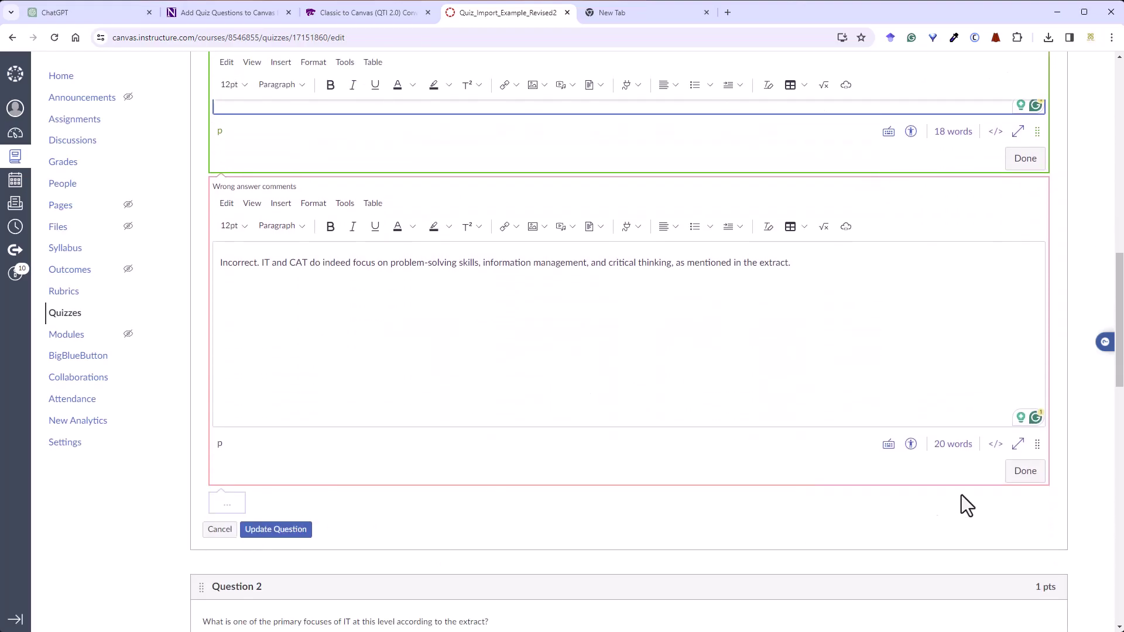
left_click(277, 531)
scroll(473, 317, "up", 4)
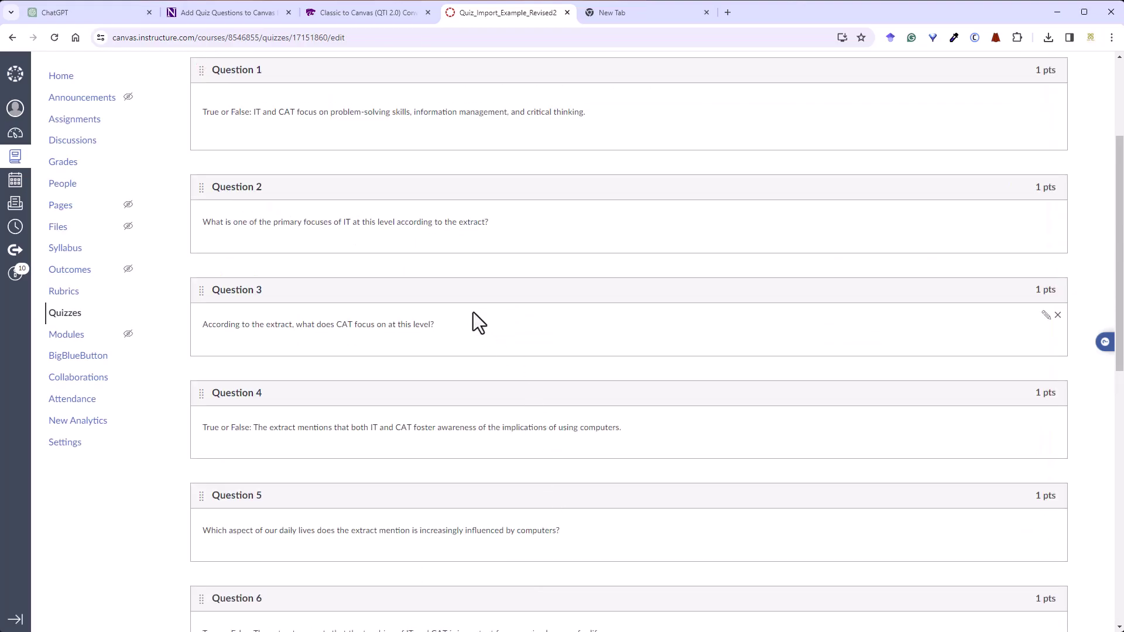
left_click(202, 173)
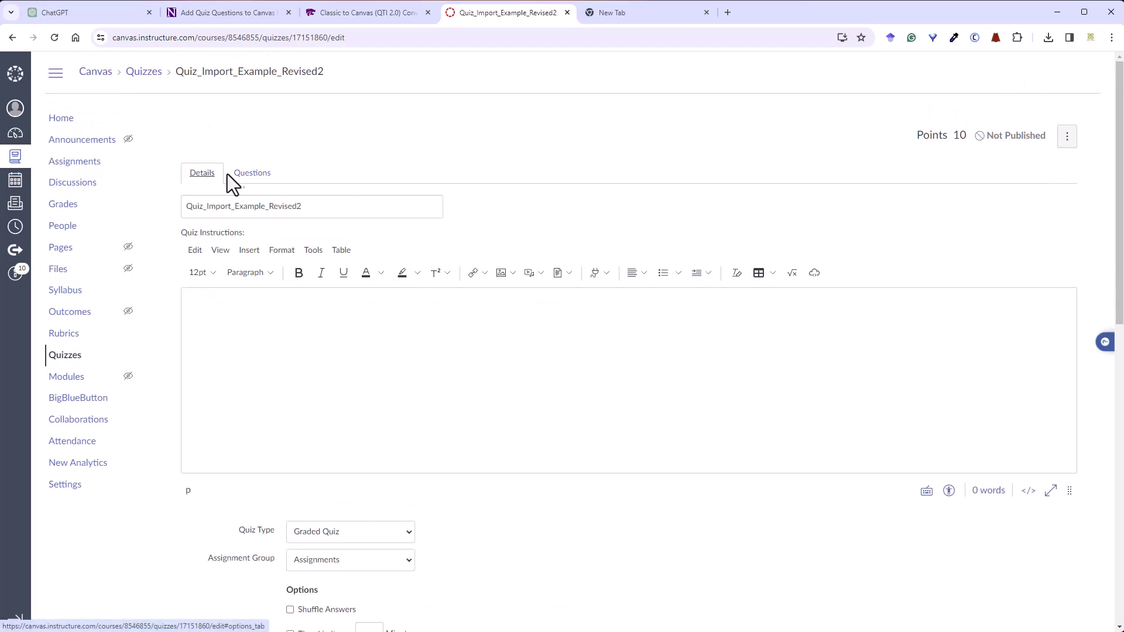
scroll(1065, 483, "down", 10)
left_click(1054, 561)
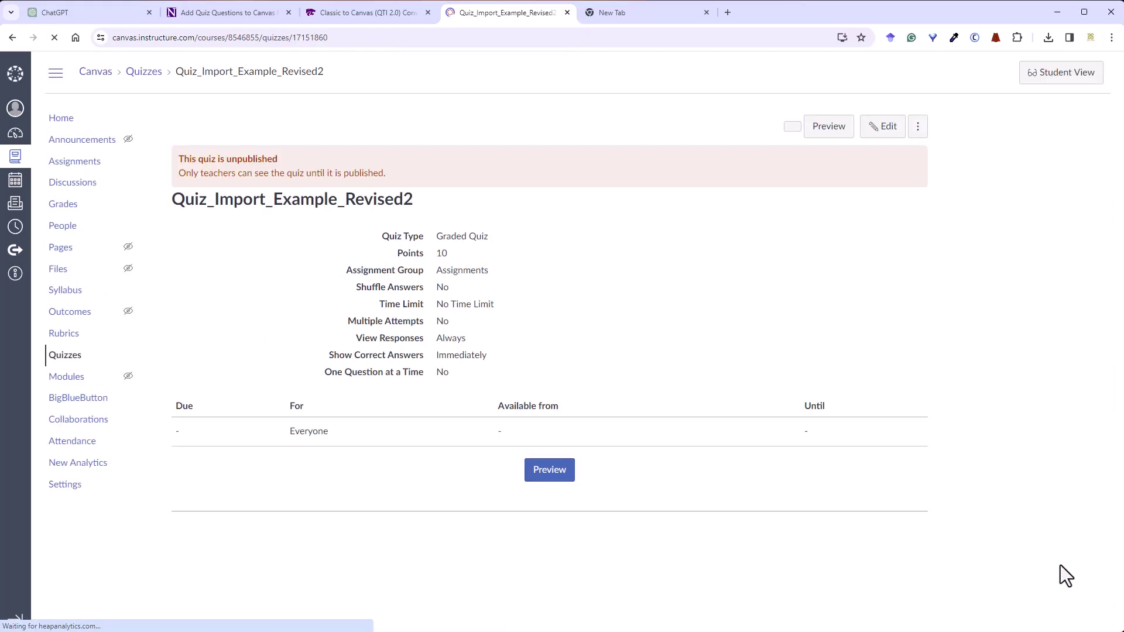
Preview the quiz, submit it with only Question 1 answered as True, and check the feedback given for that answer
left_click(557, 478)
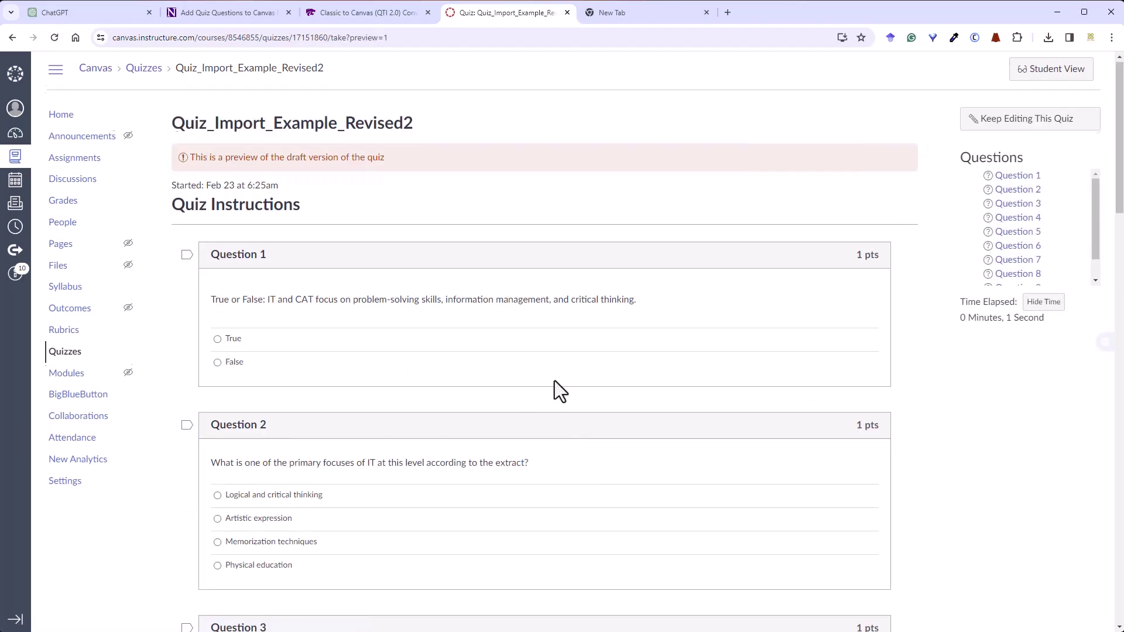
scroll(257, 304, "down", 1)
left_click(218, 284)
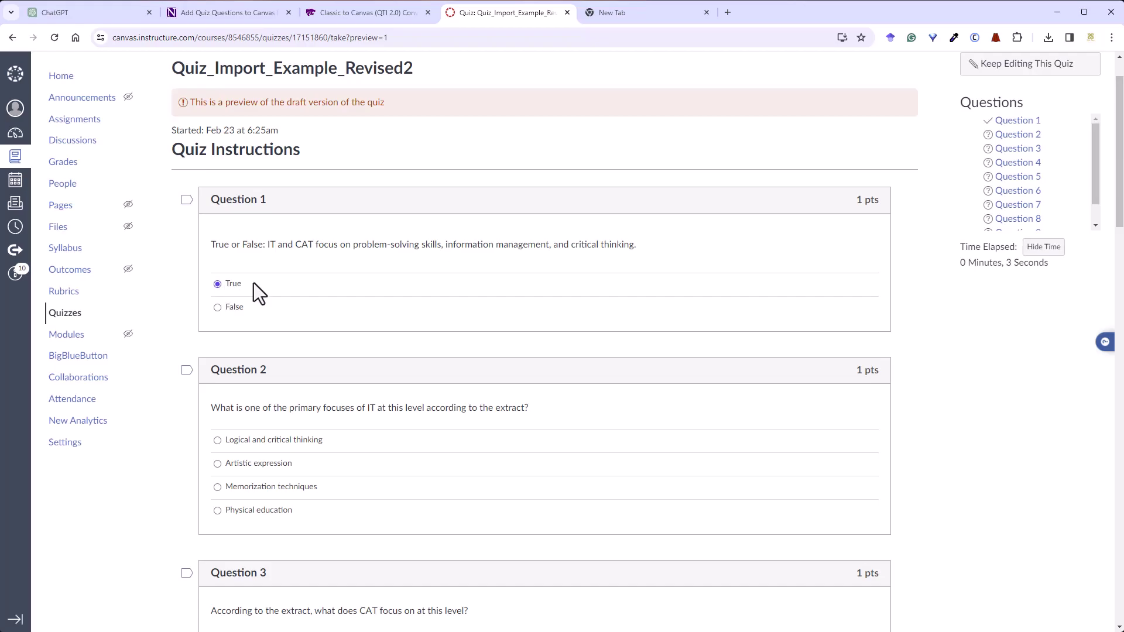
scroll(342, 321, "down", 10)
left_click(861, 560)
left_click(605, 120)
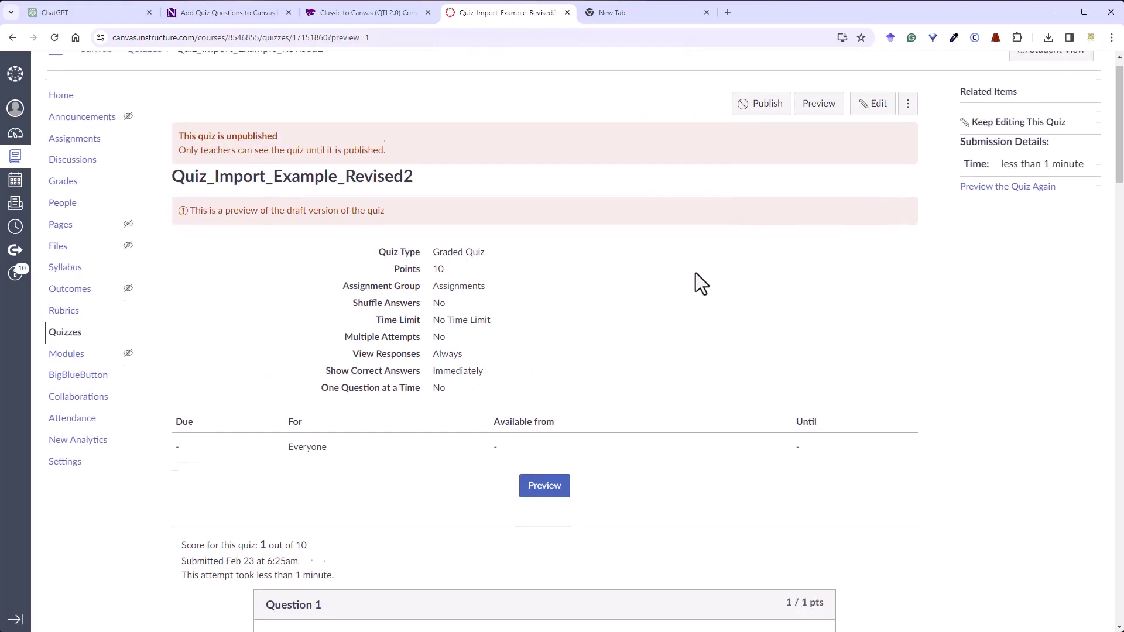
scroll(696, 273, "down", 7)
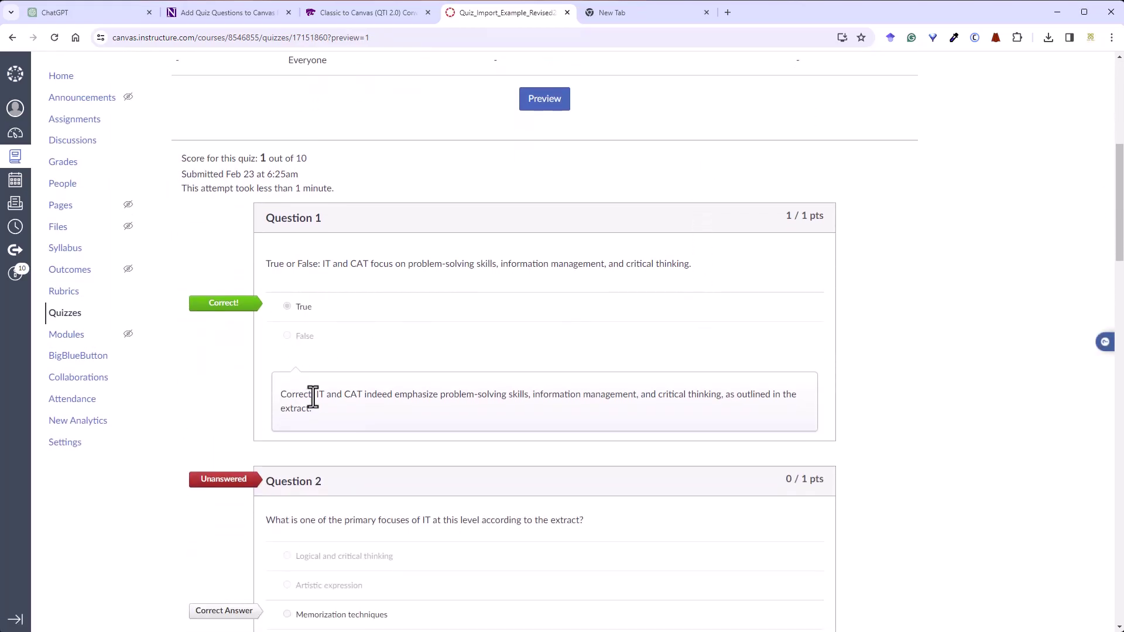